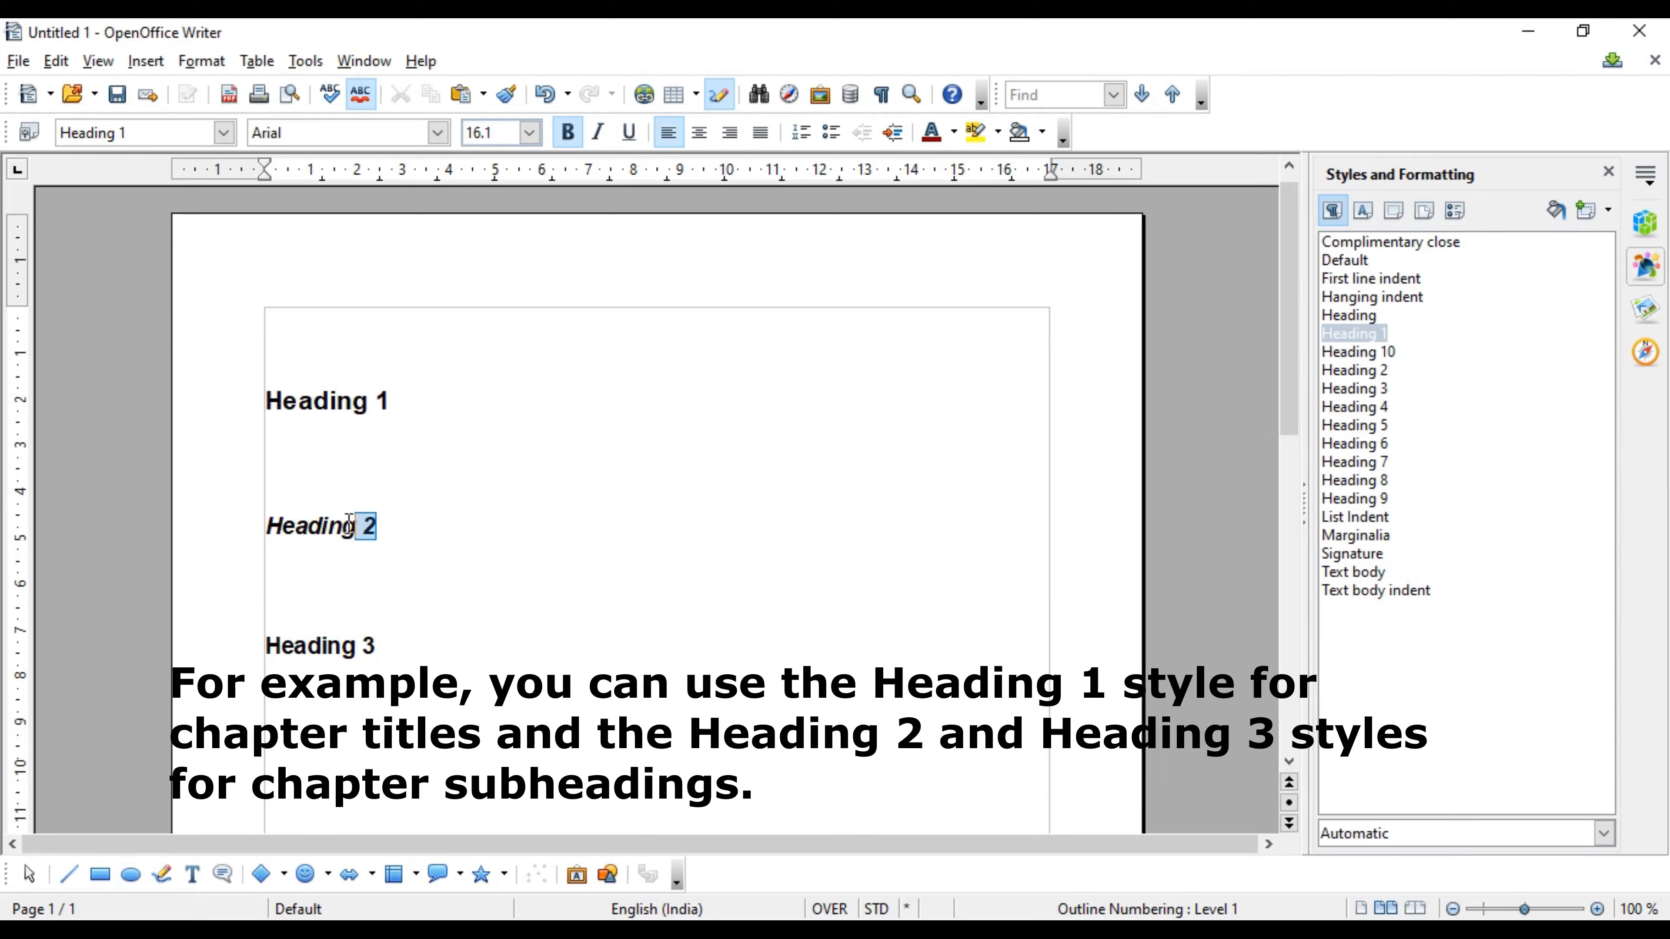
click(395, 596)
drag(397, 646, 267, 625)
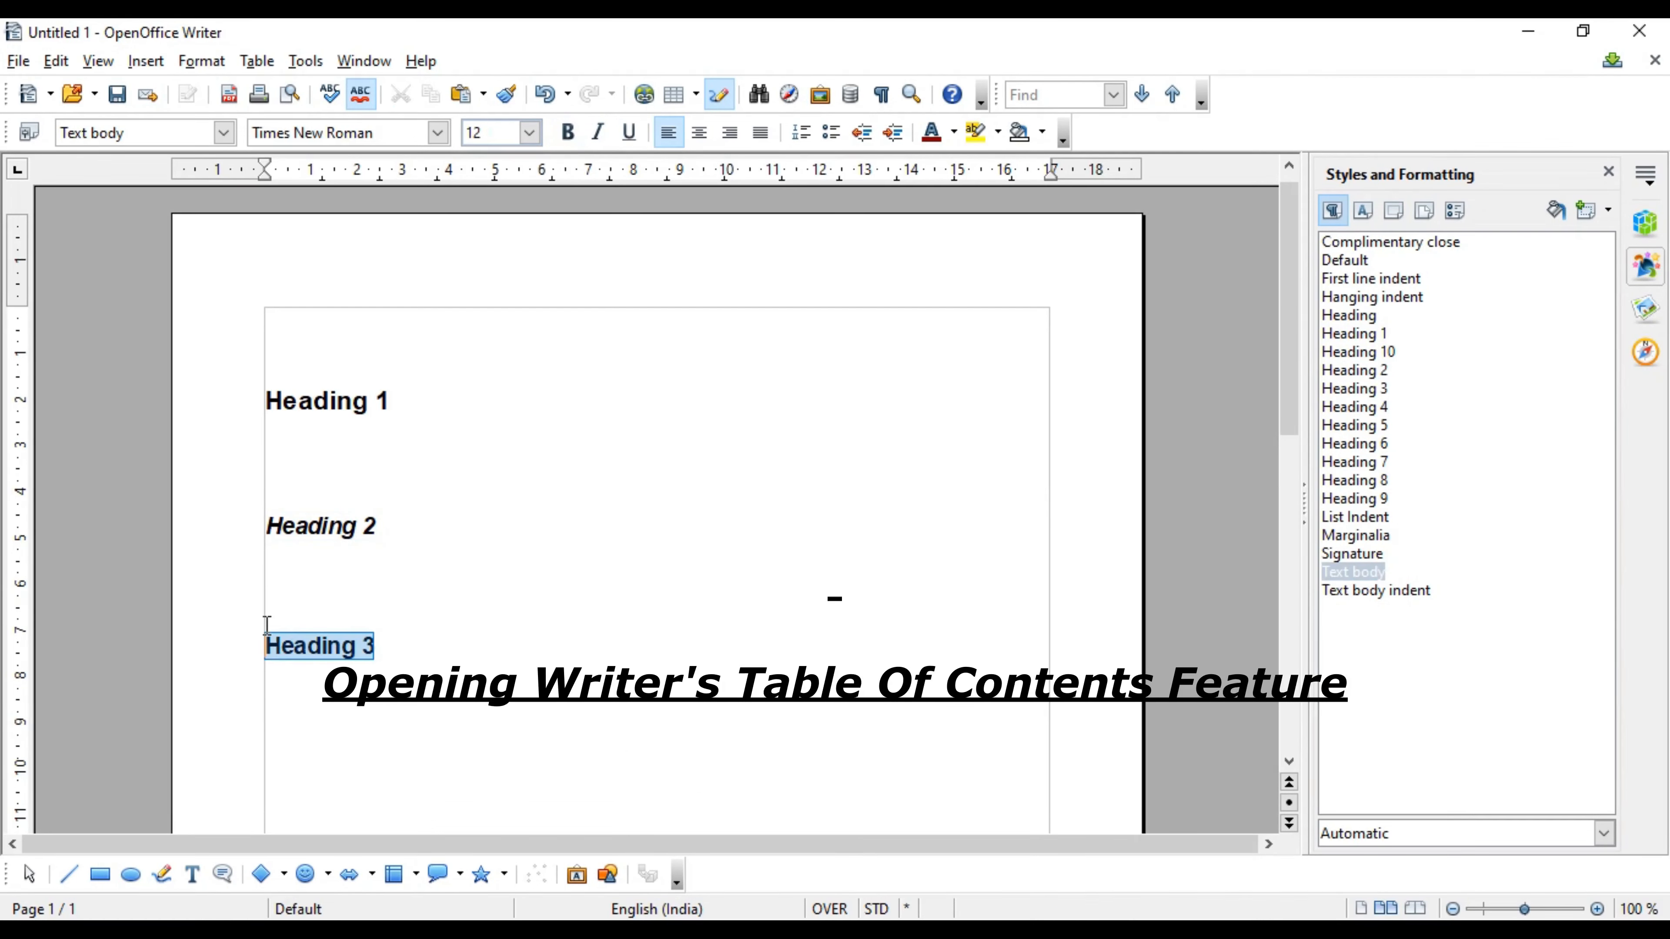
click(423, 517)
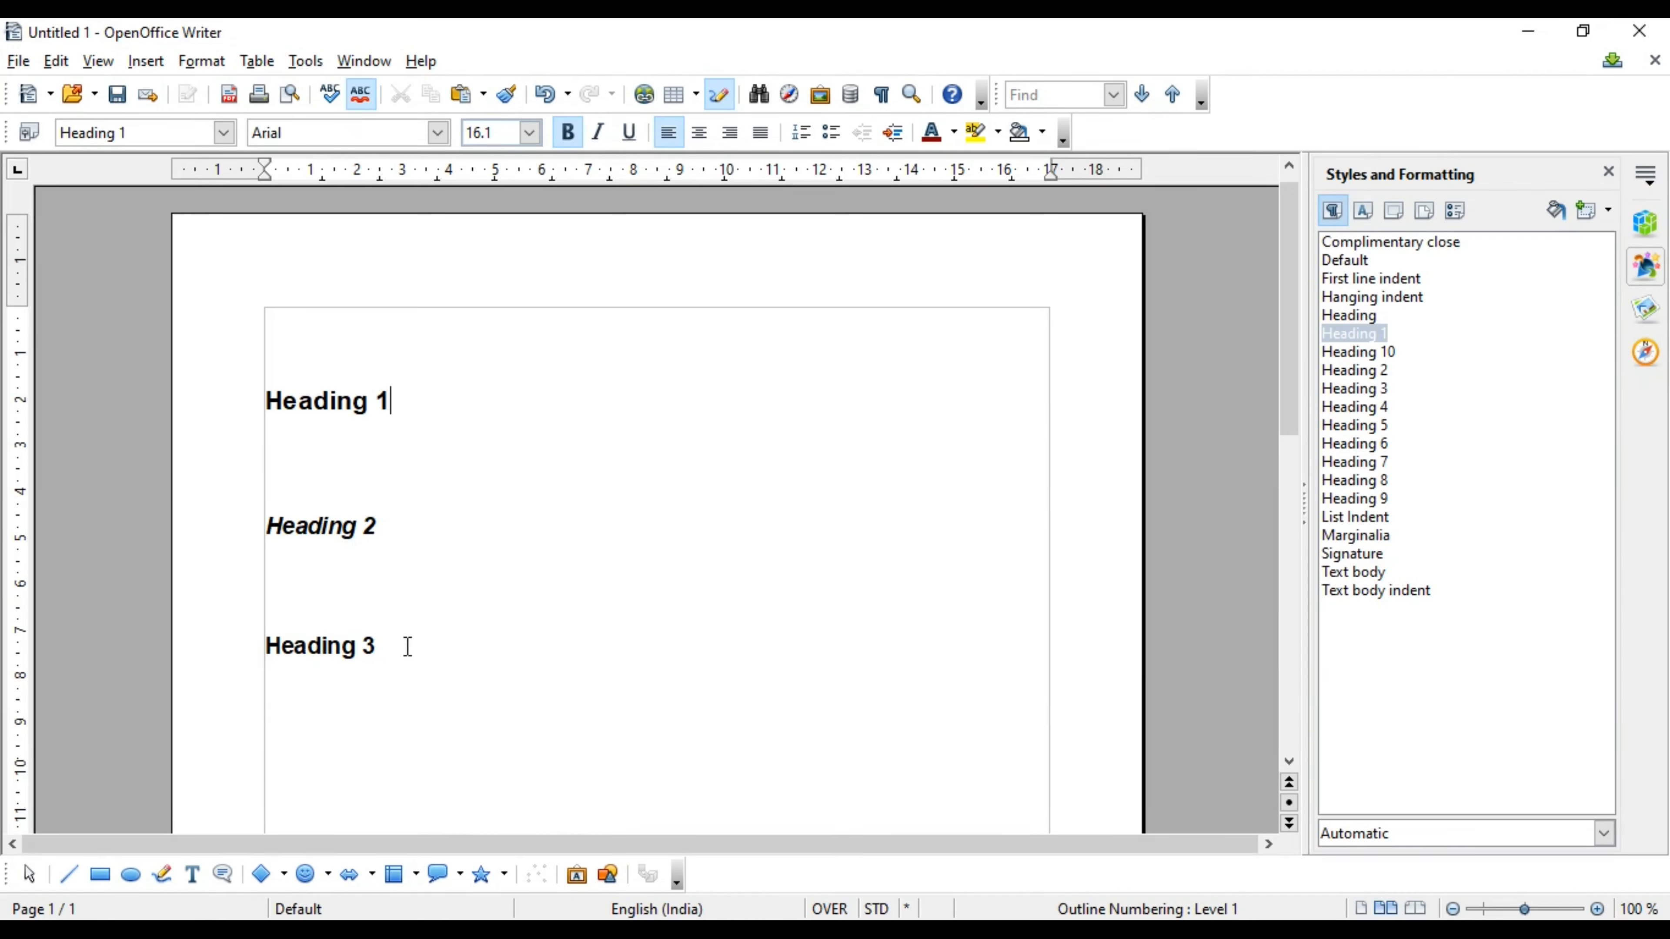
click(417, 408)
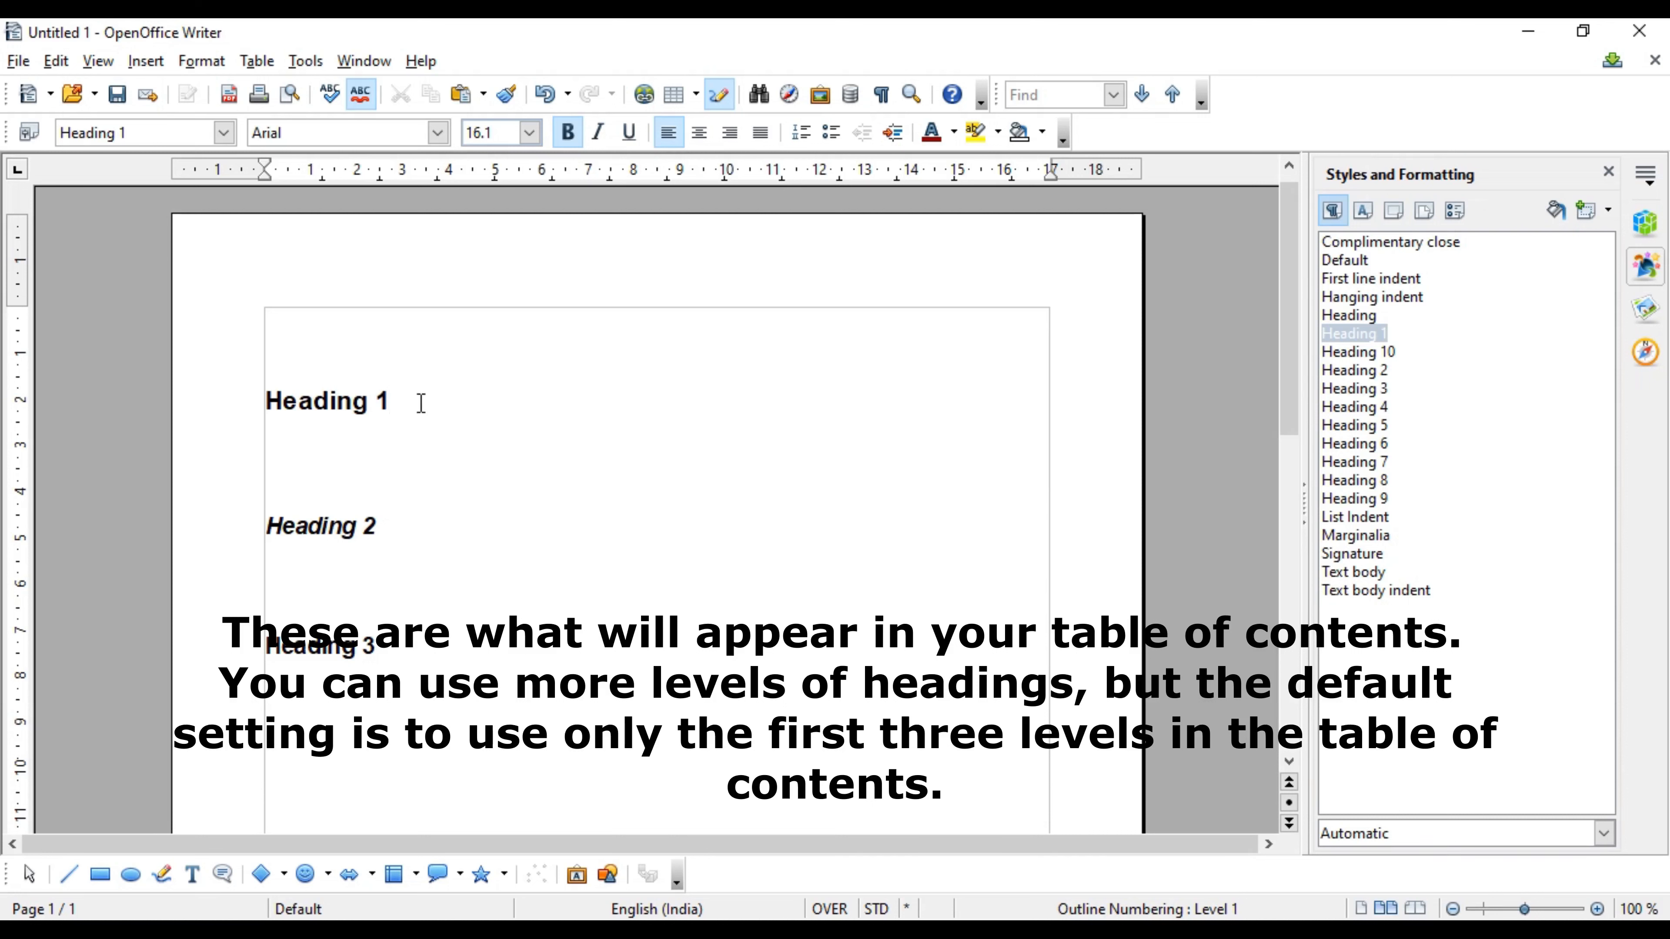
drag(417, 403, 243, 414)
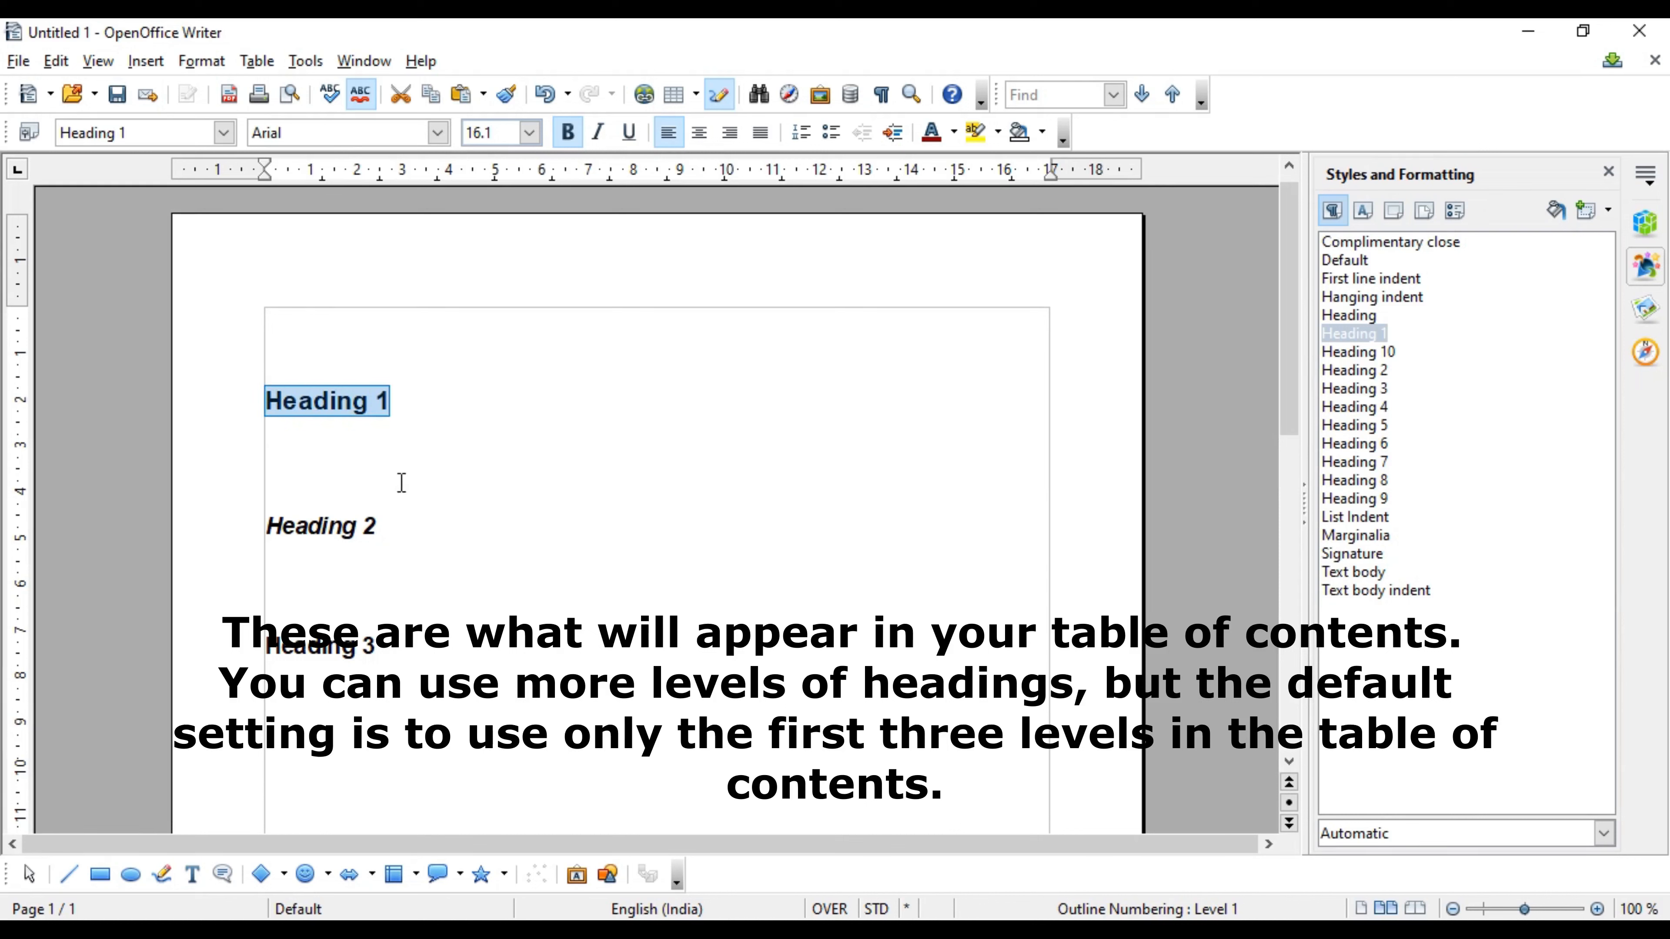
drag(384, 525, 265, 526)
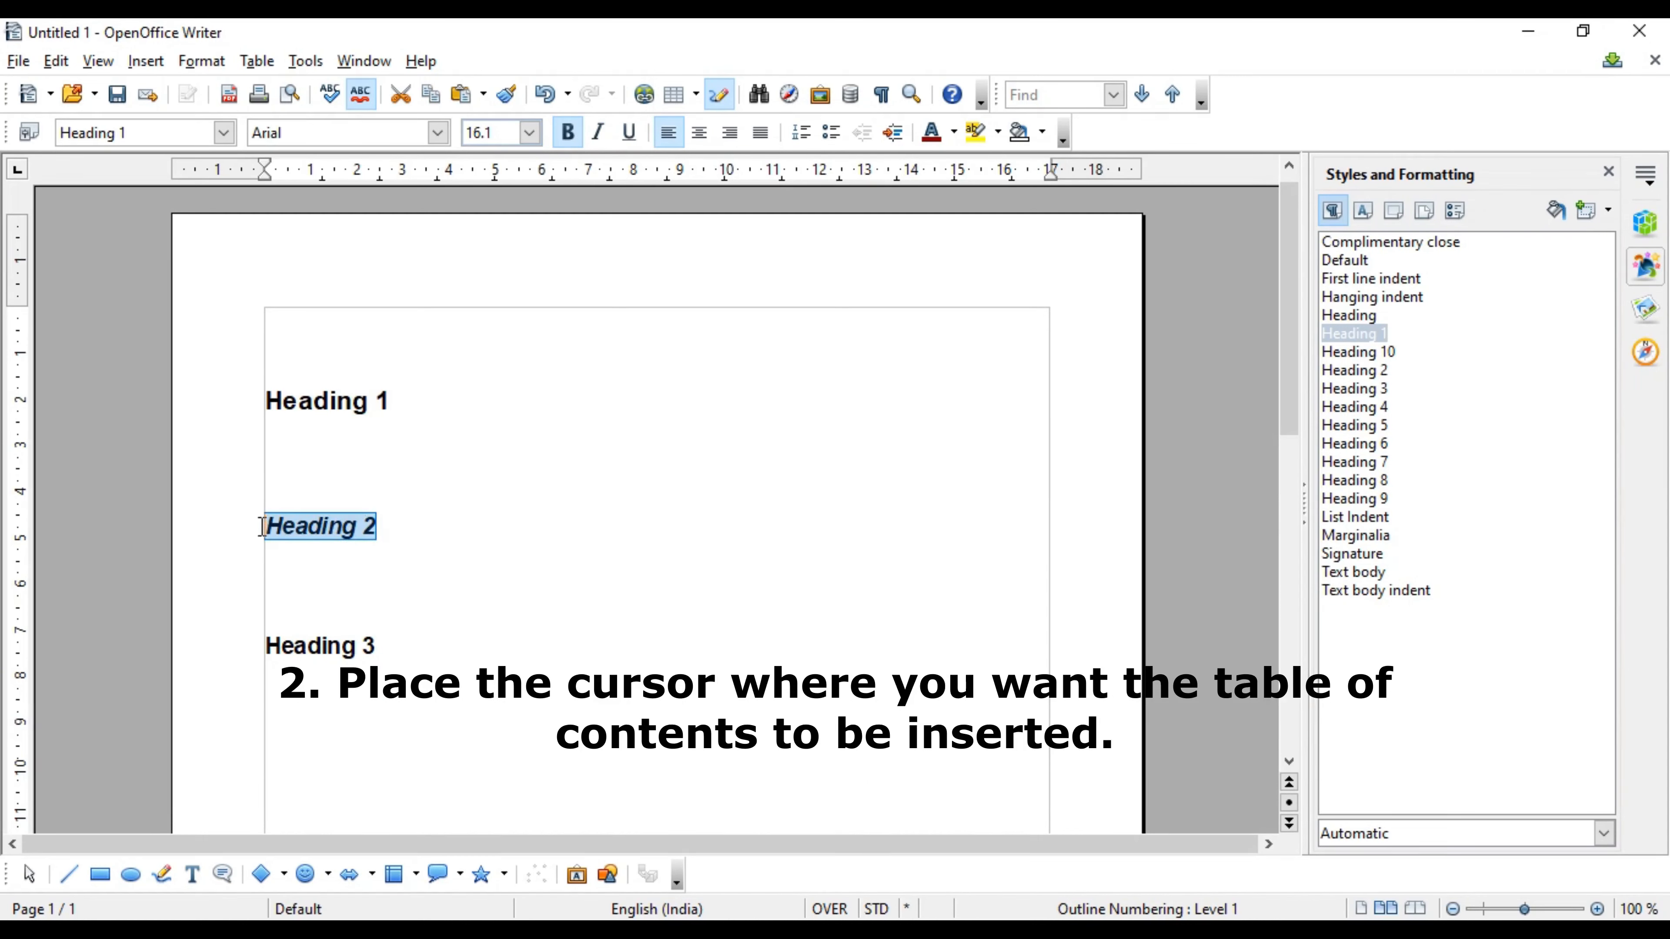
drag(396, 646, 250, 634)
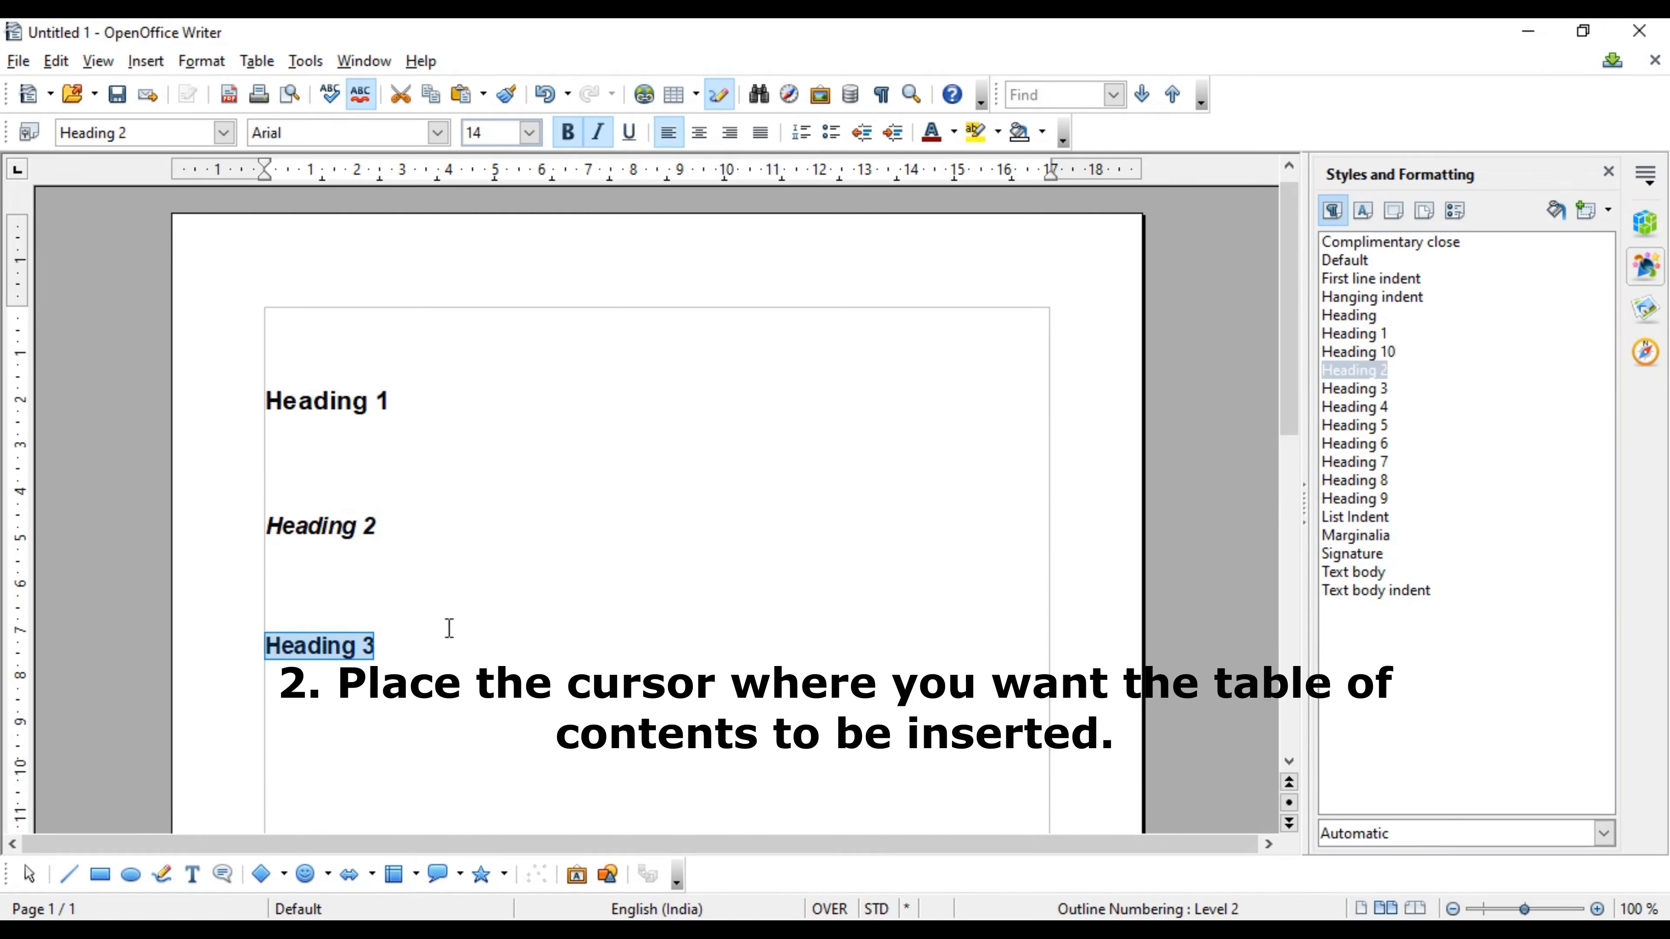
click(460, 591)
Insert a table of contents with the default settings above the first heading, and update the index
click(288, 330)
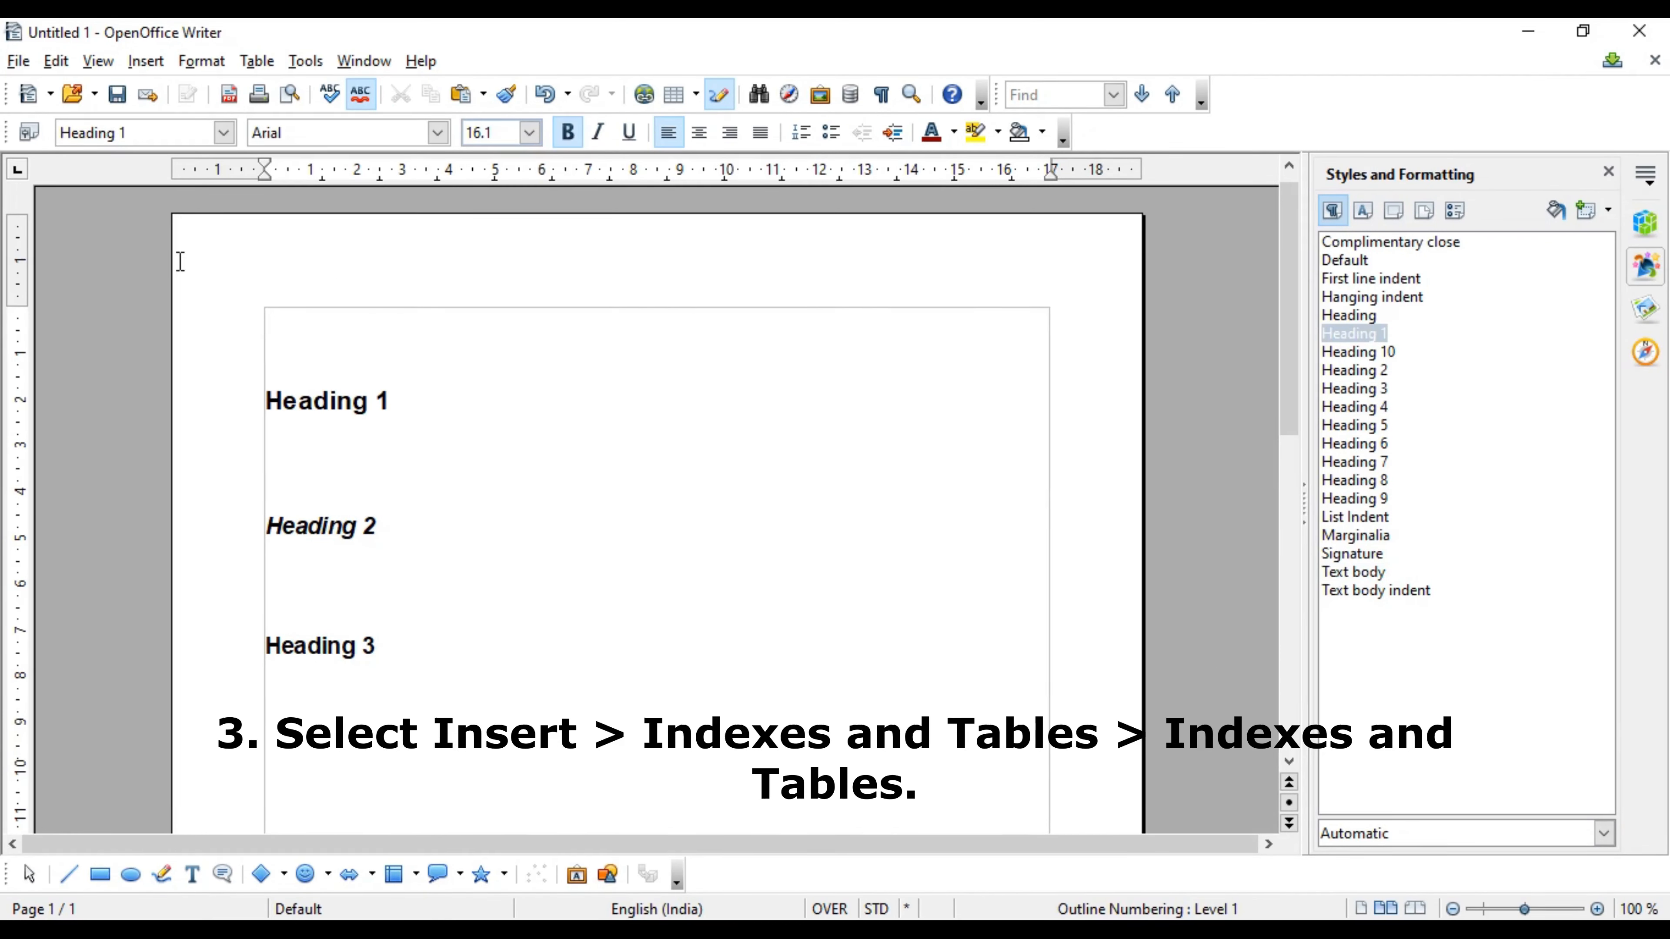
click(147, 60)
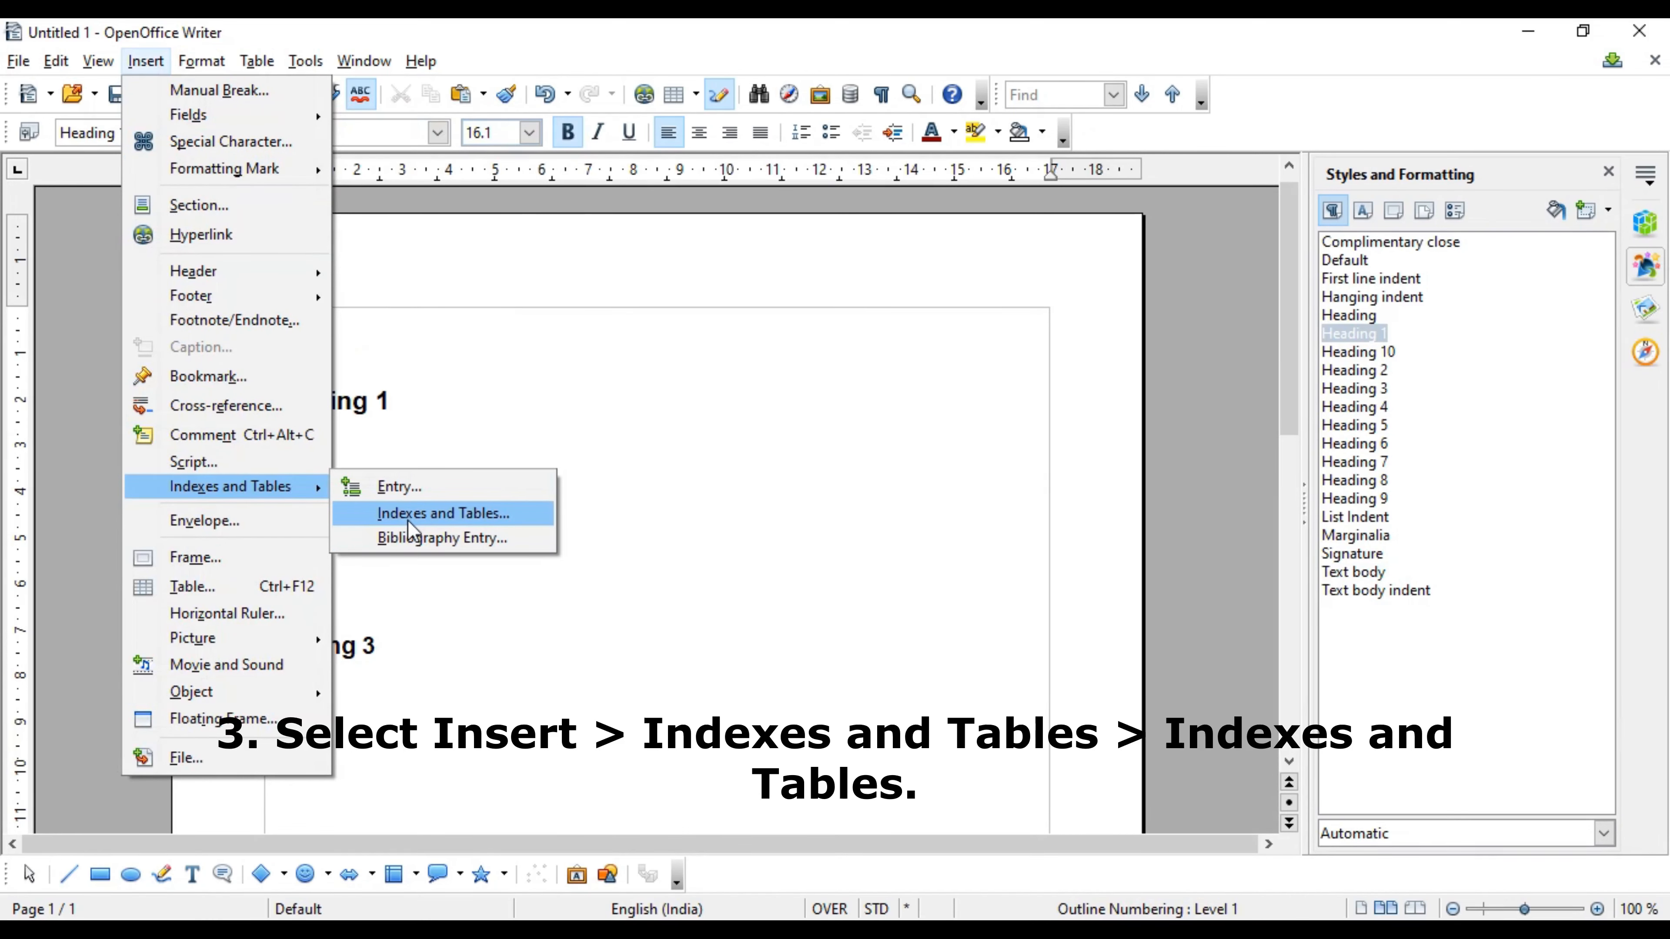
click(407, 520)
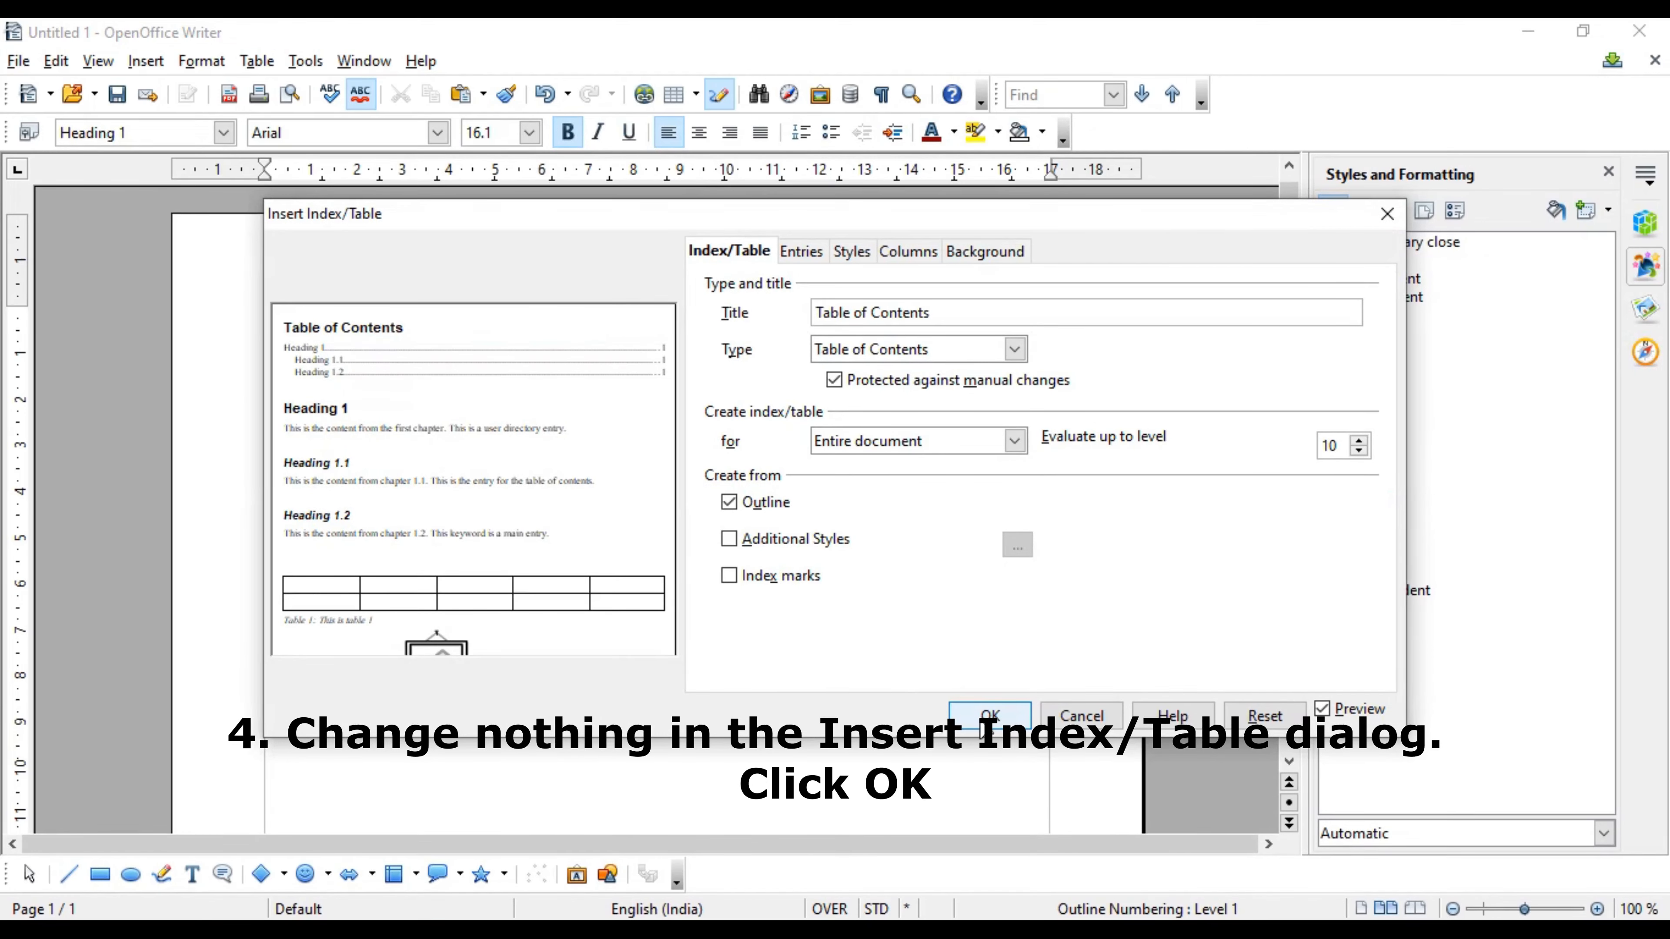
click(988, 716)
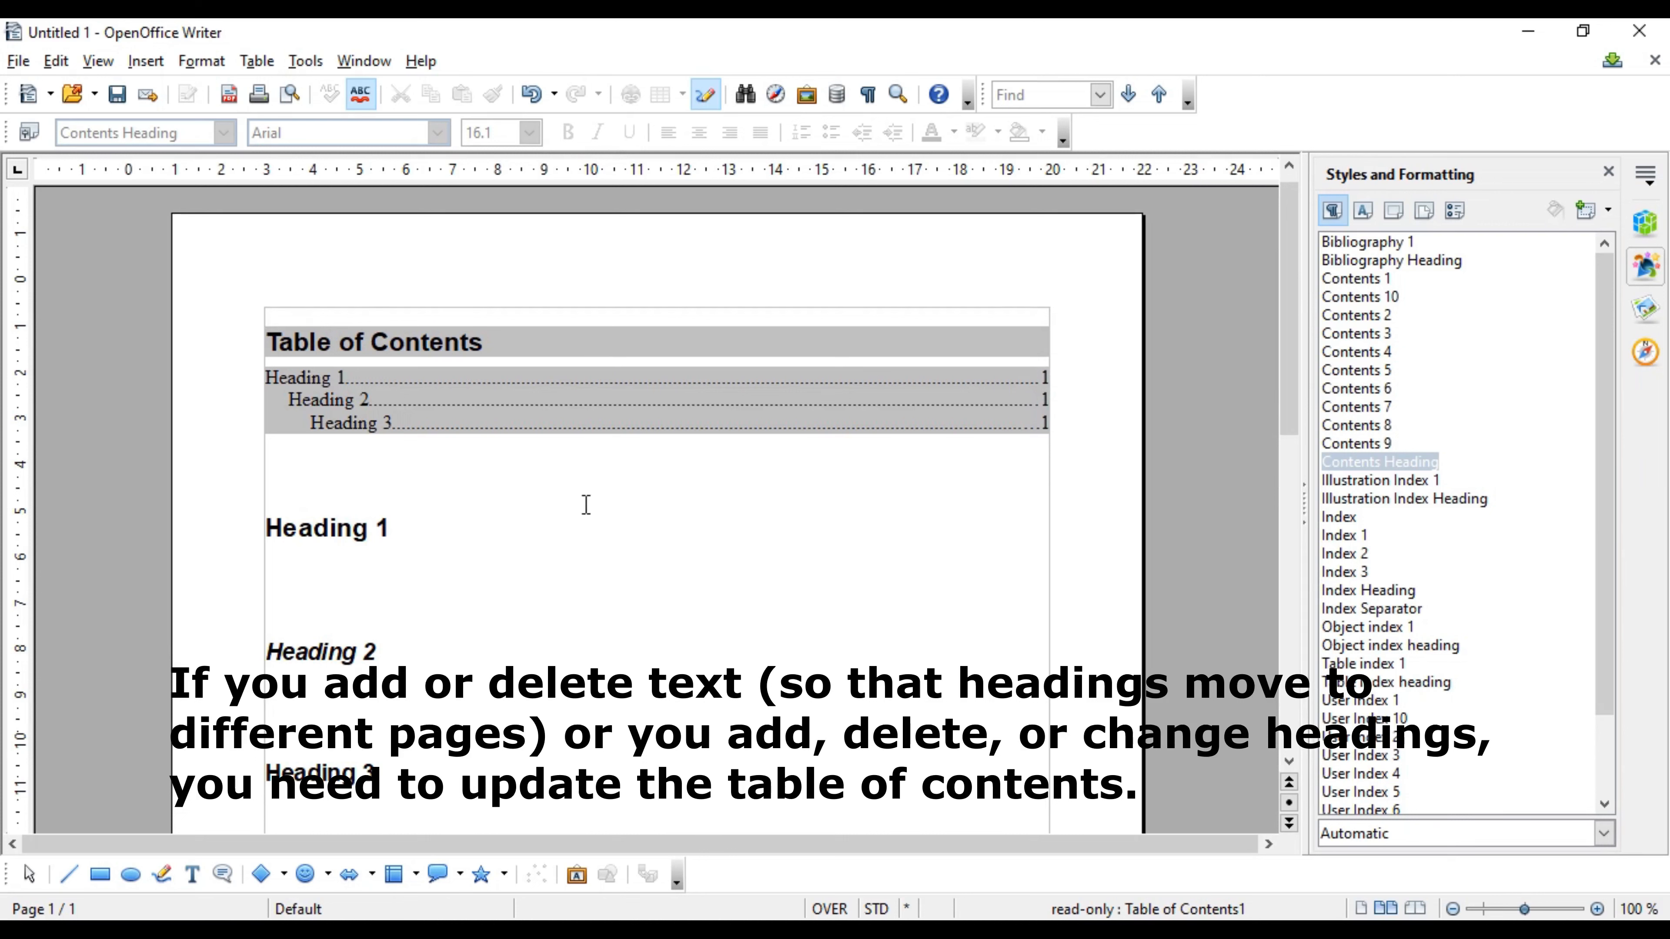
right_click(625, 393)
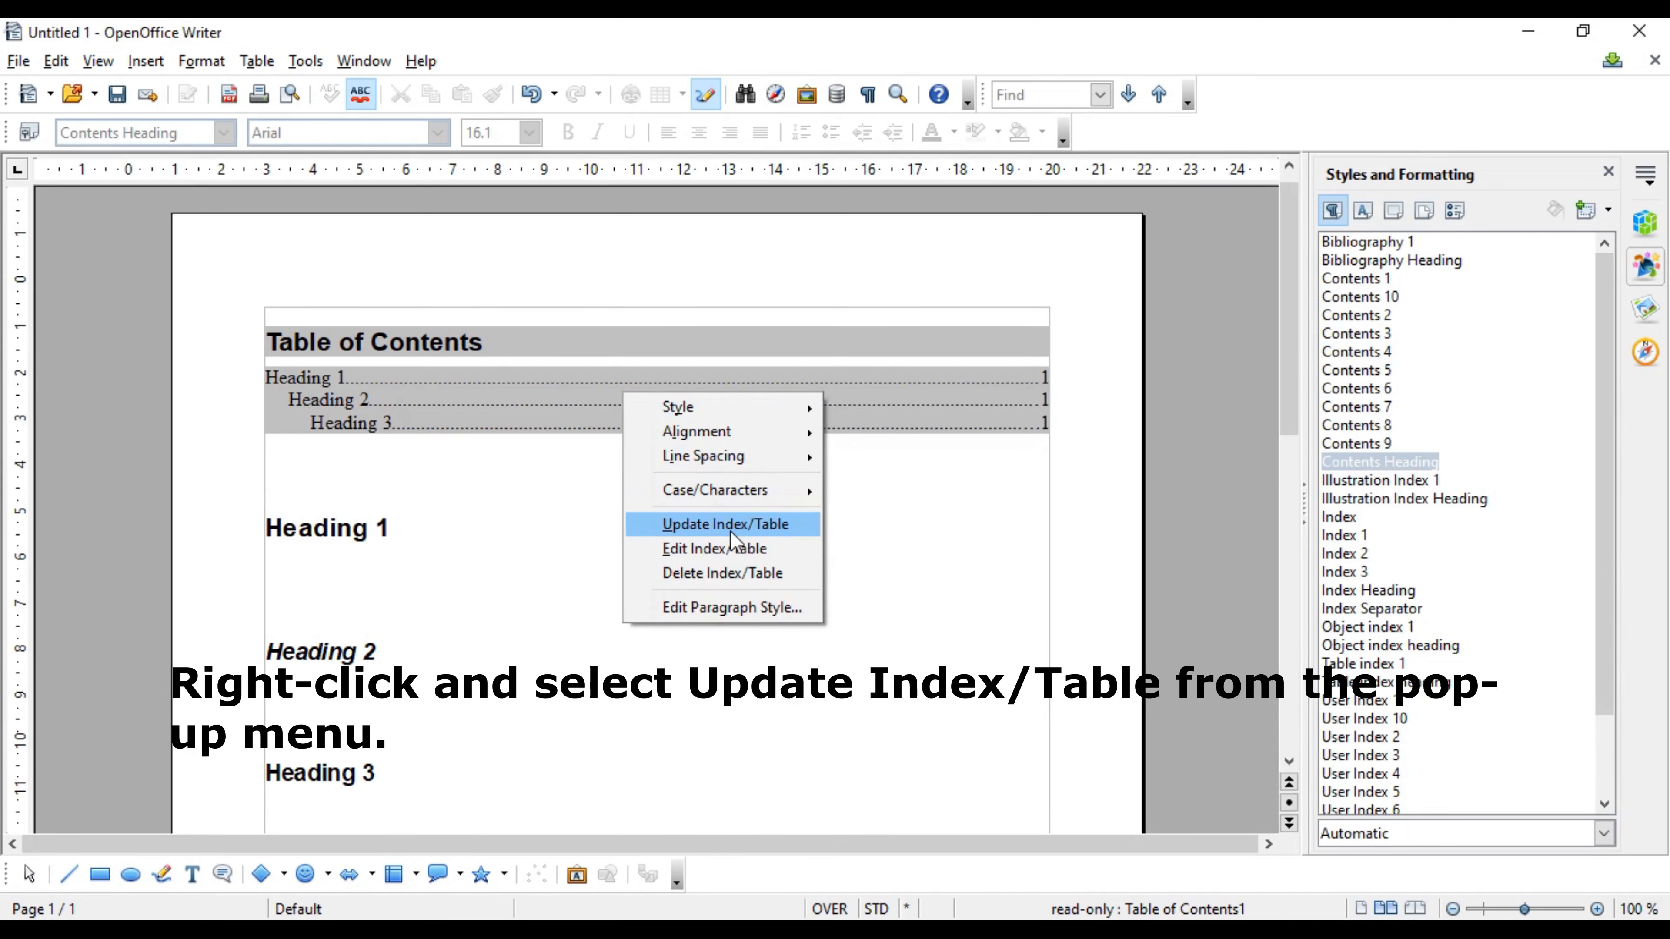
click(814, 527)
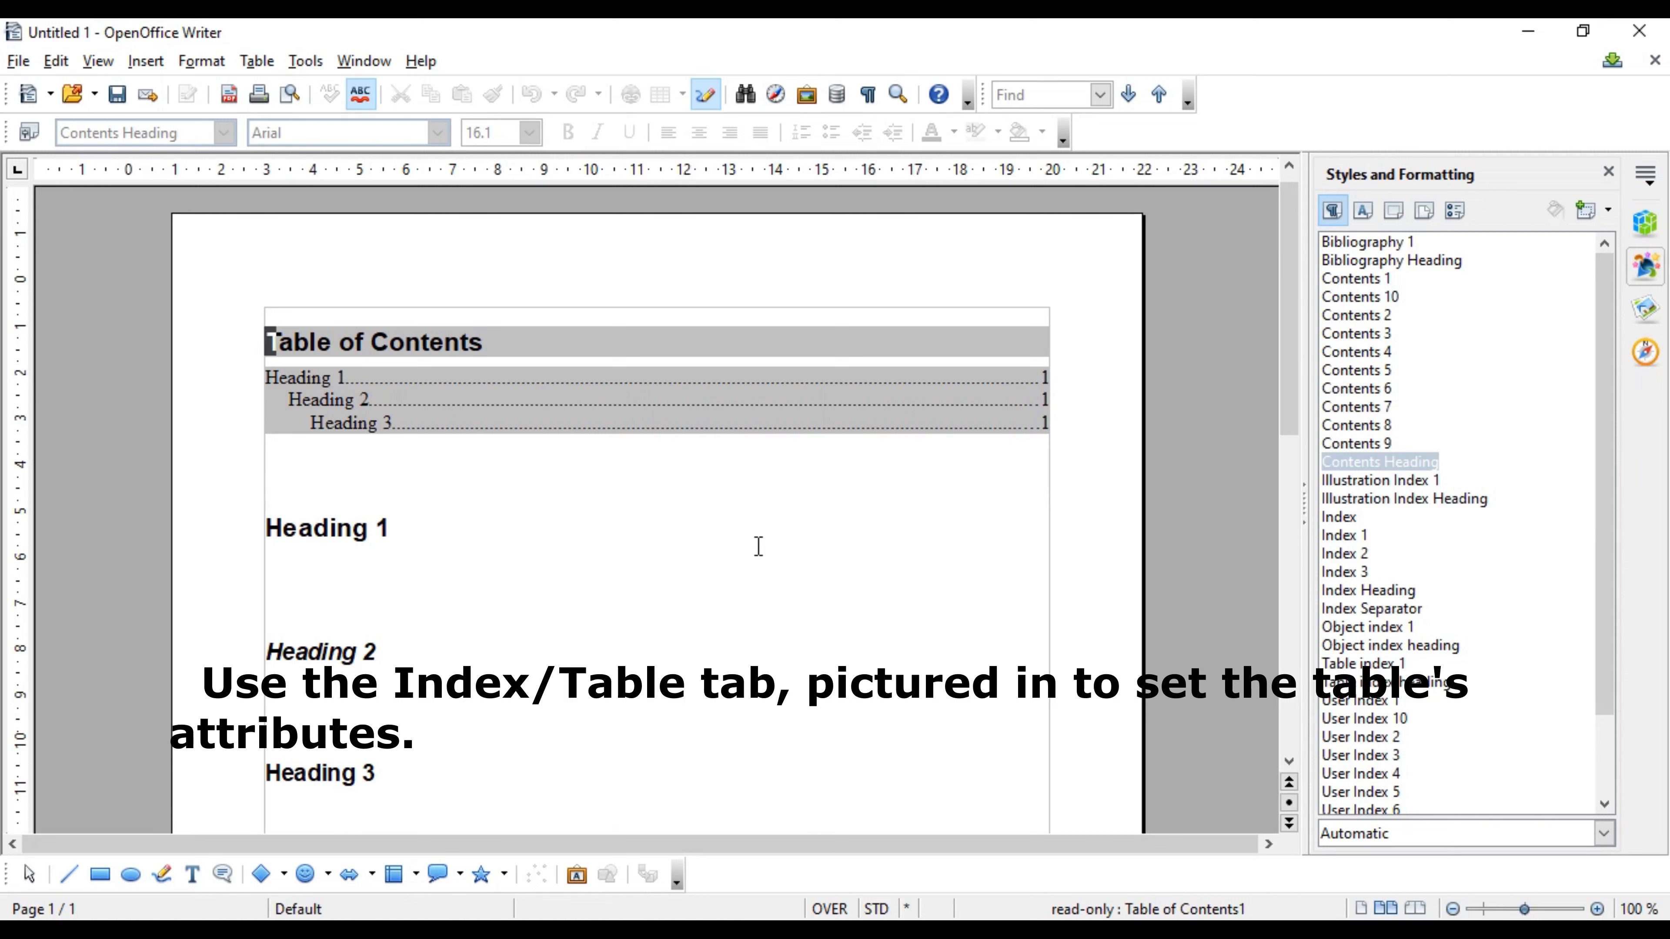
Edit the table of contents to cover the entire document, created from Outline with Index marks cleared
right_click(562, 377)
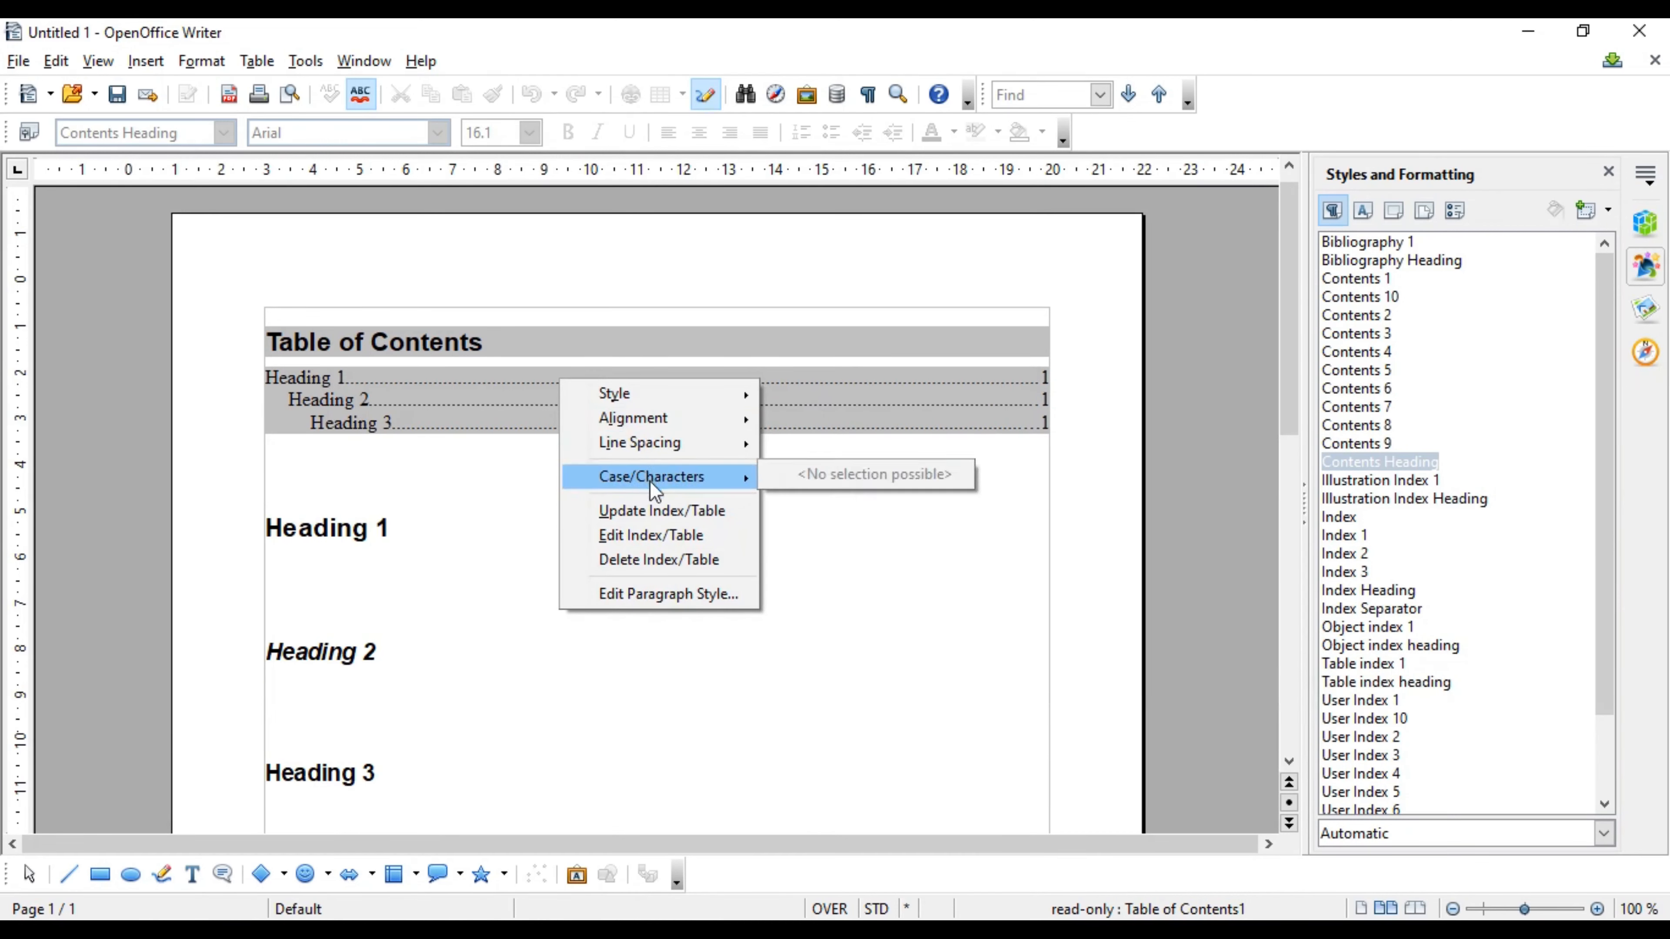
click(664, 528)
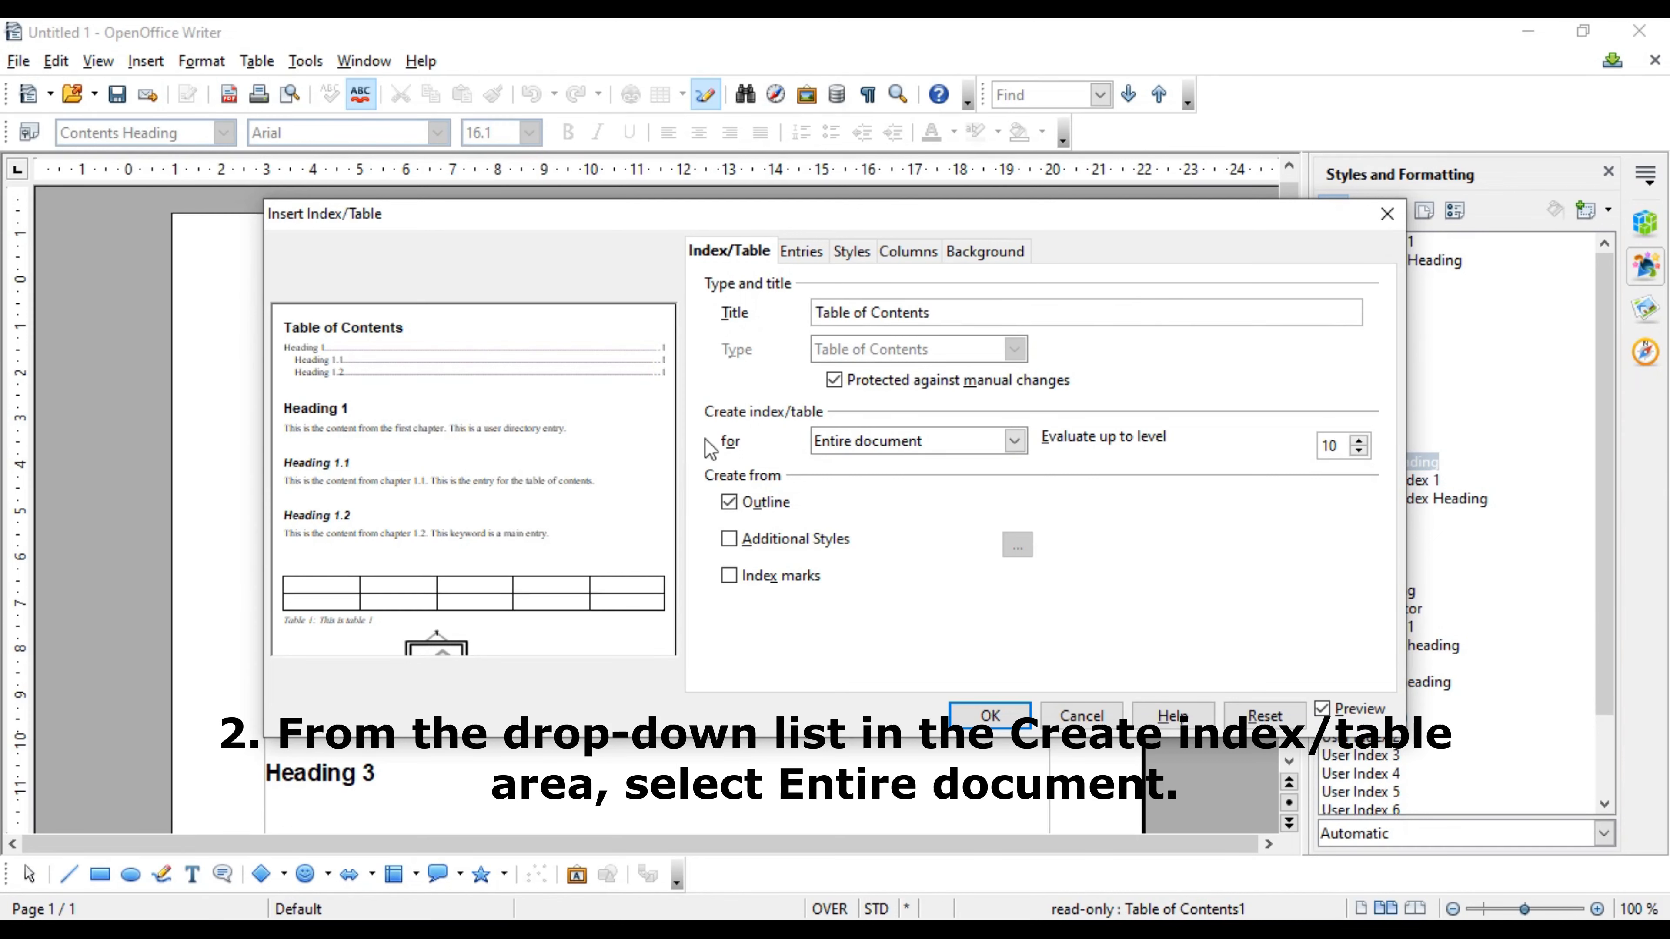
click(921, 442)
click(839, 466)
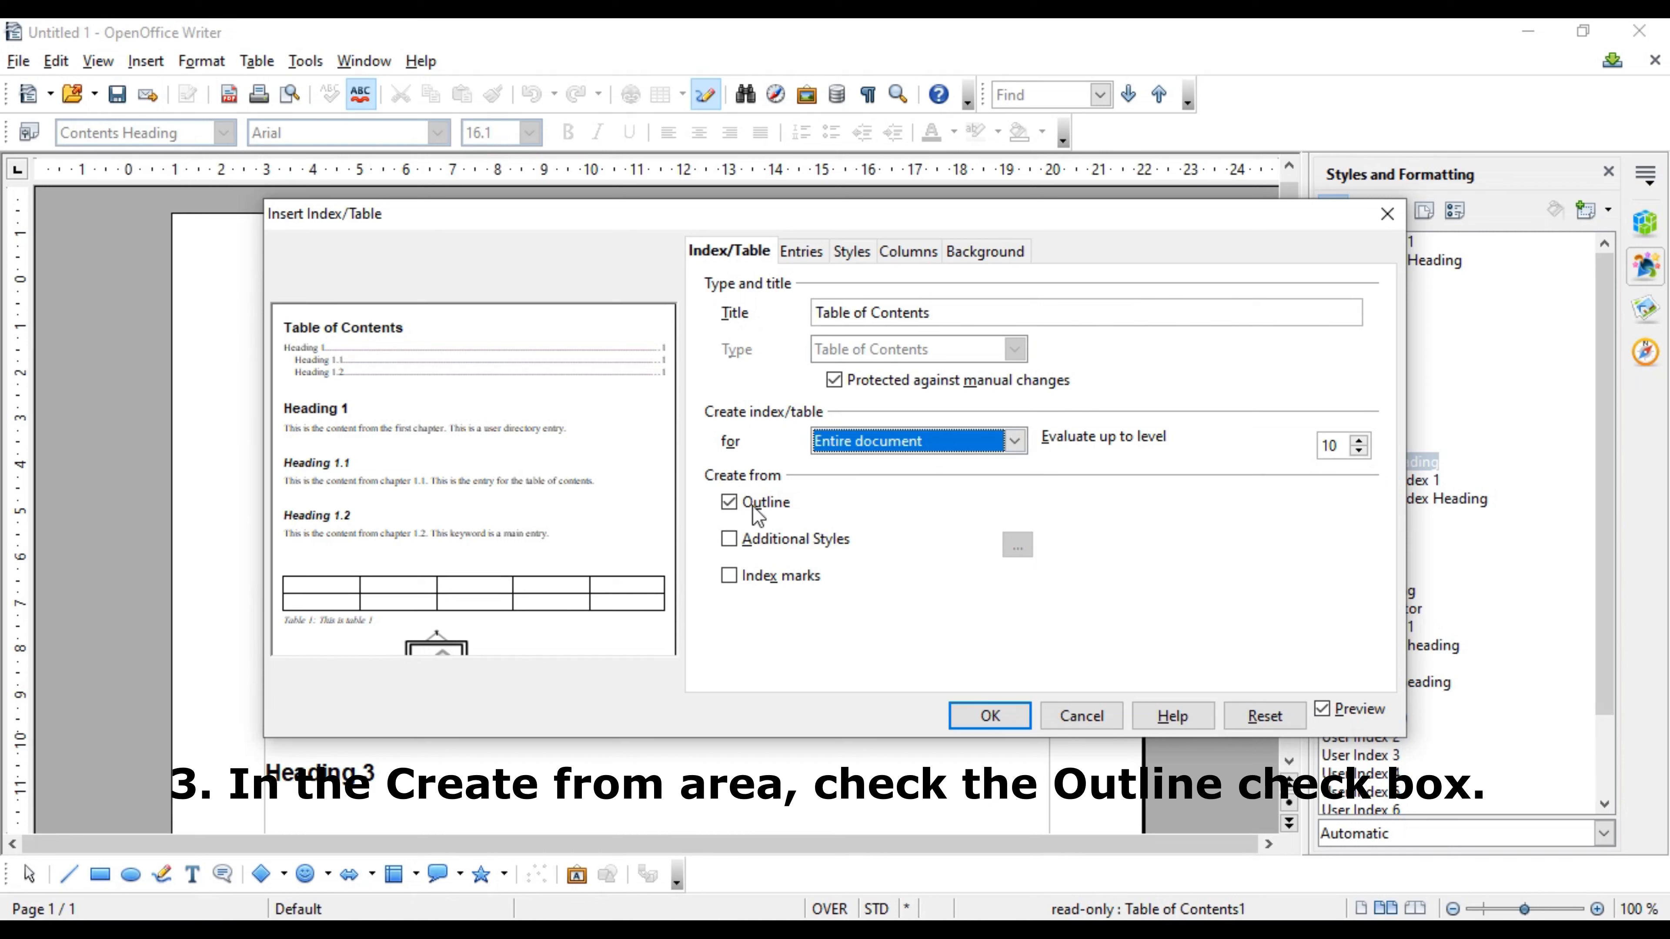
click(776, 505)
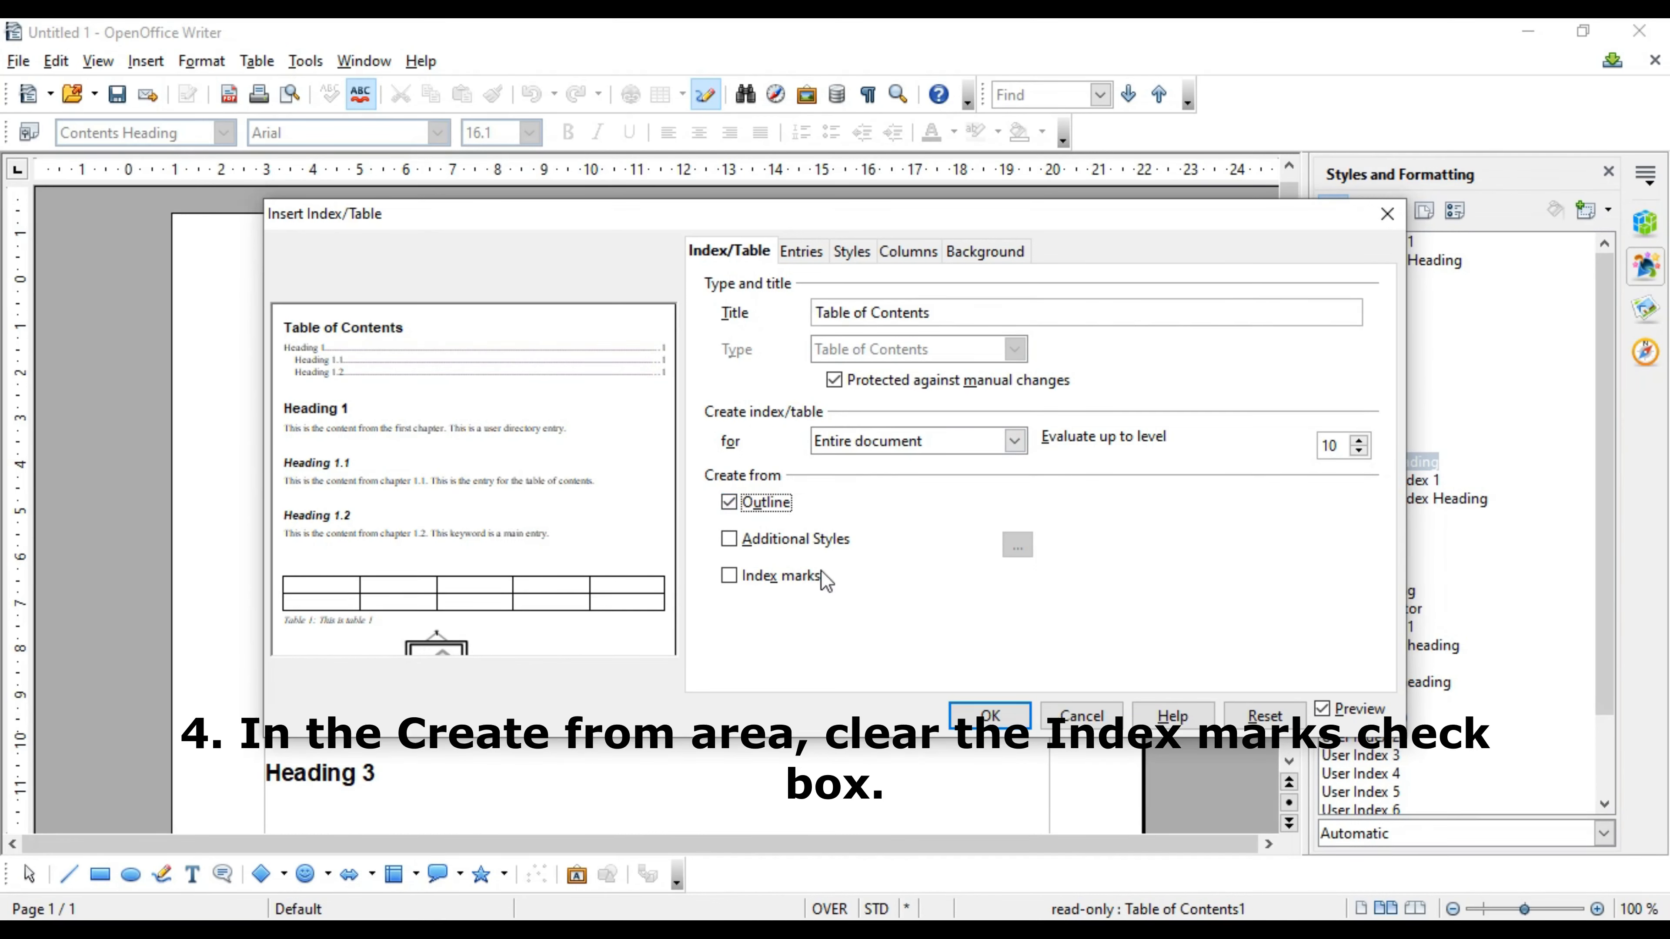
click(806, 579)
click(806, 579)
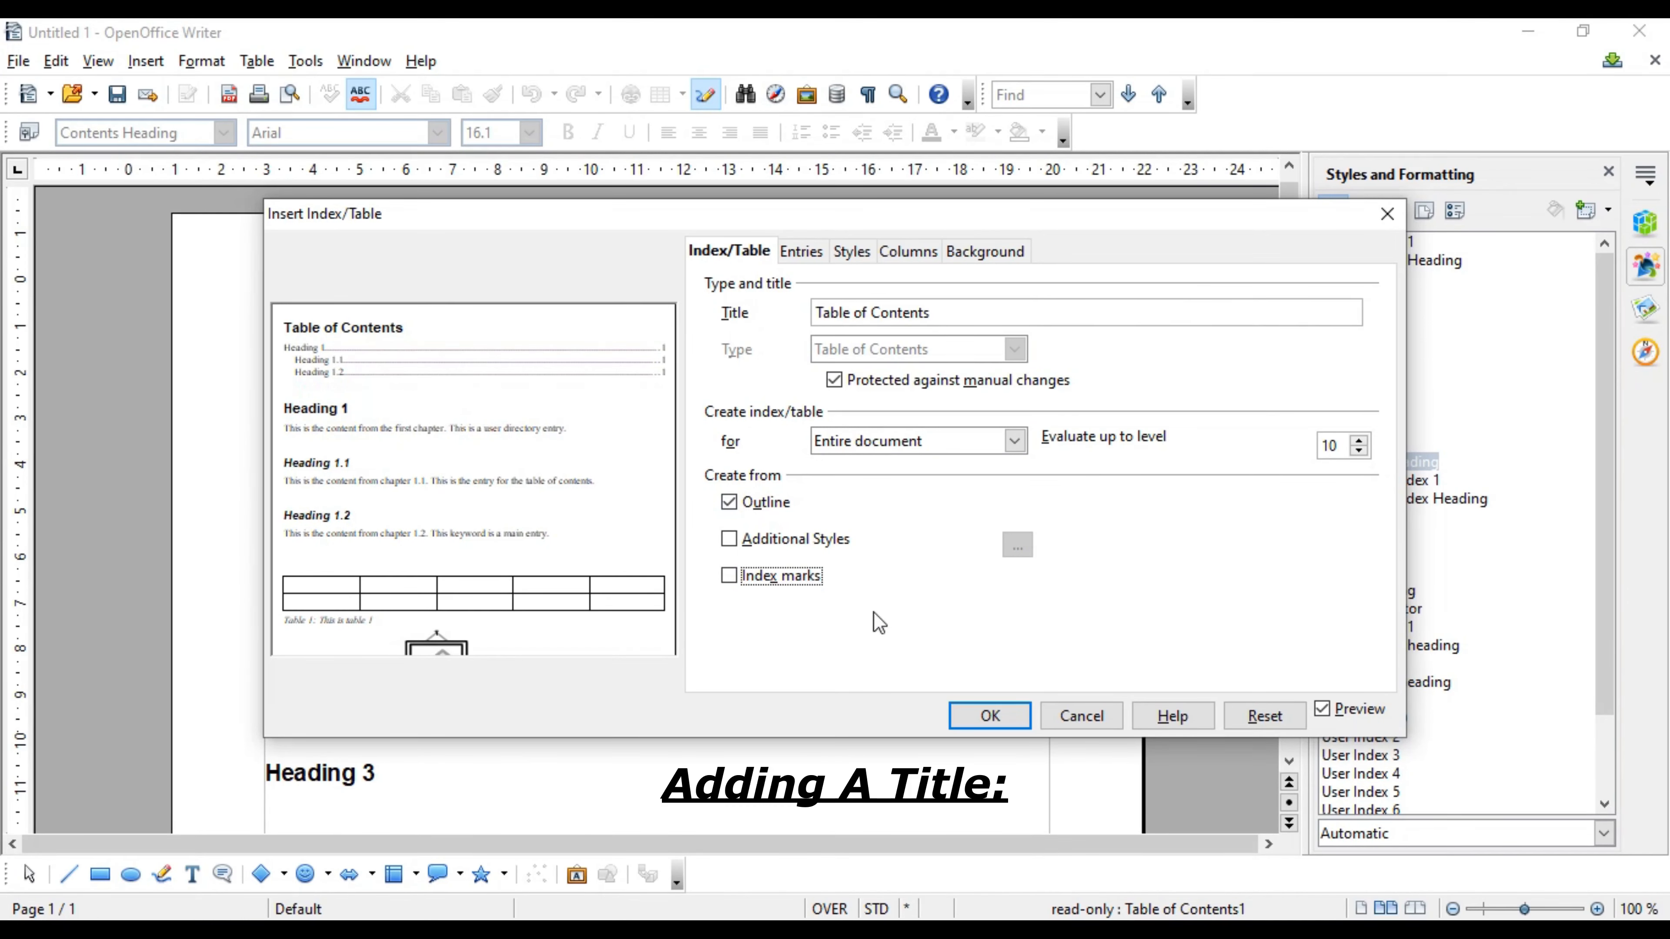
click(986, 716)
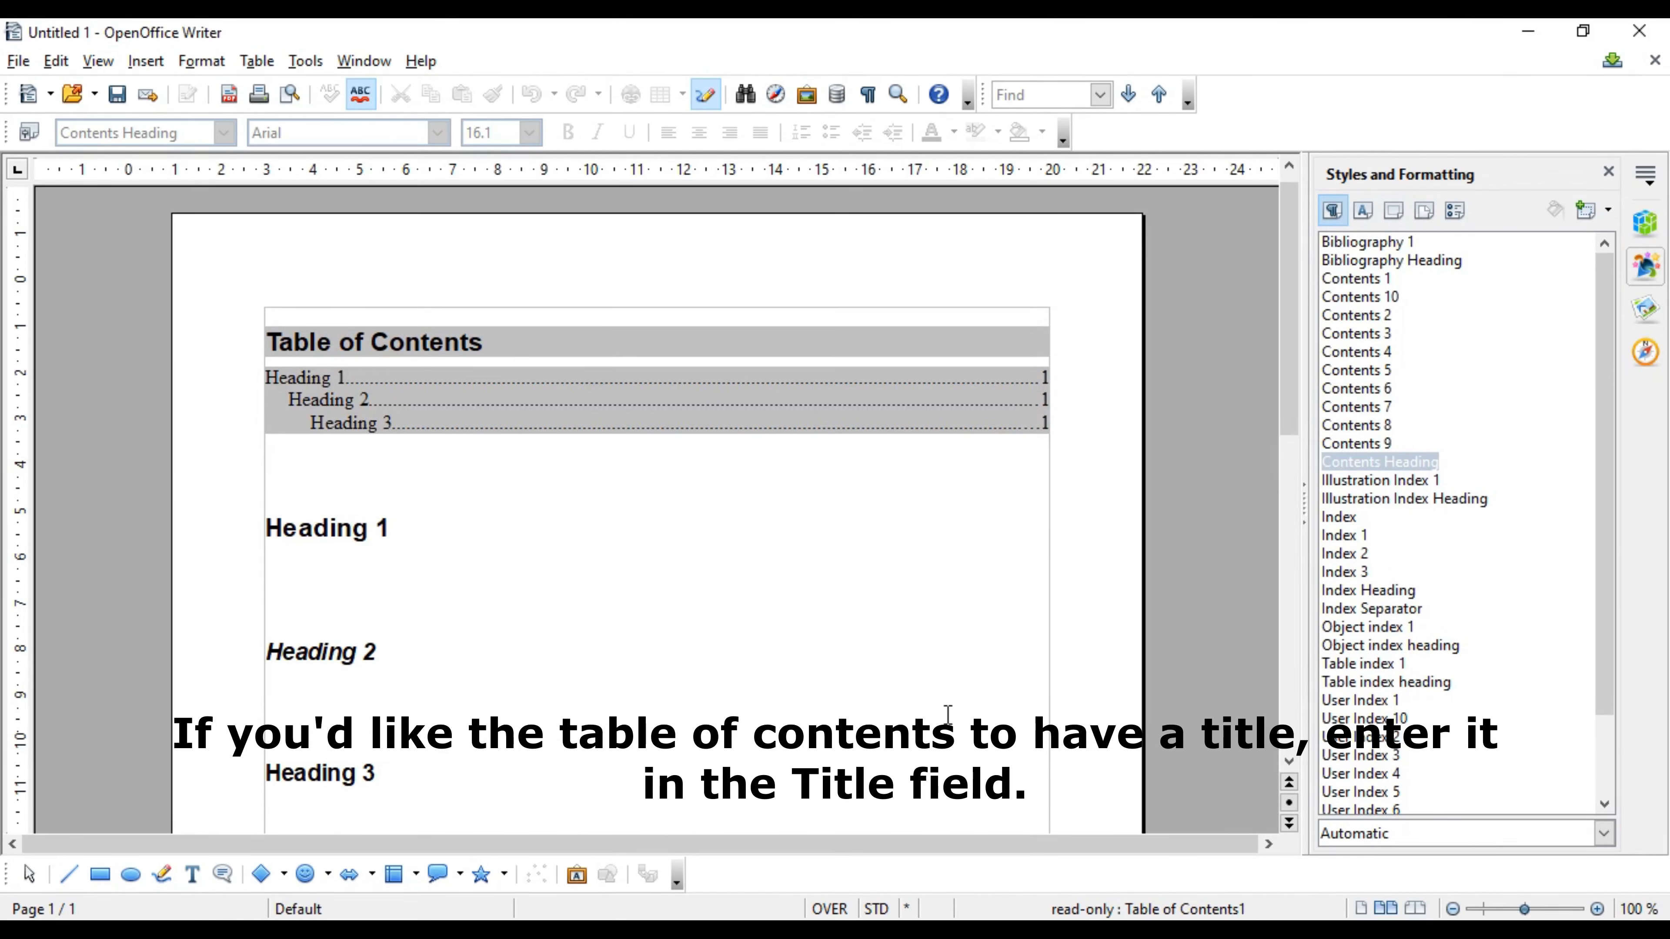
Change the title of the table of contents to "TOC"
right_click(741, 406)
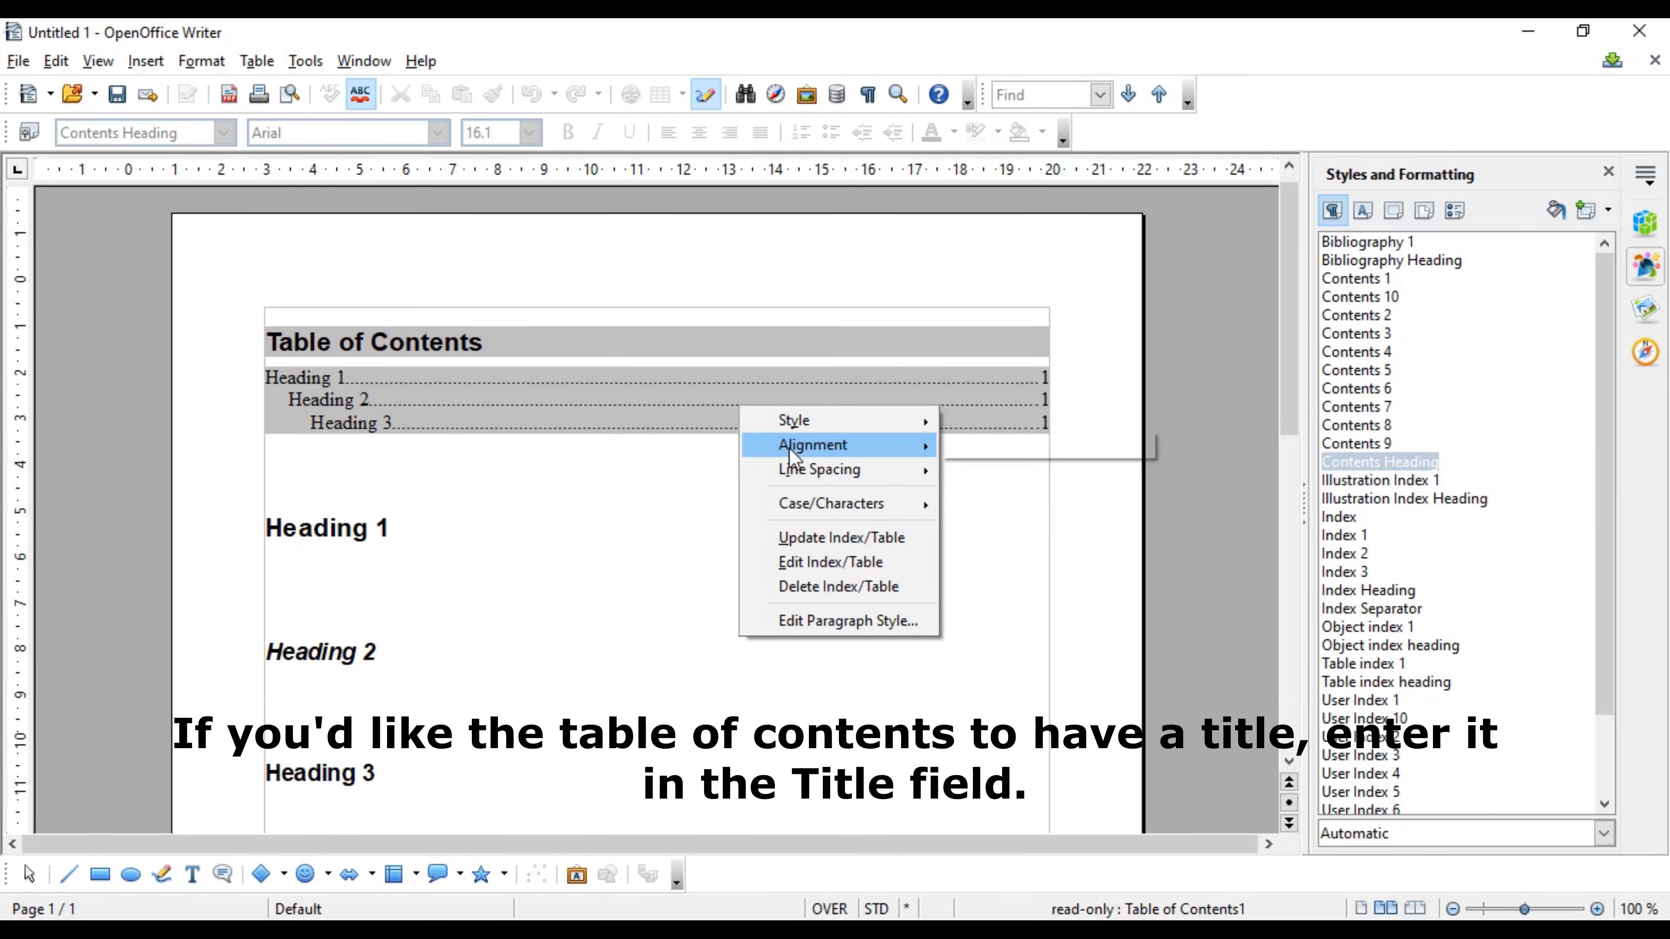
click(849, 561)
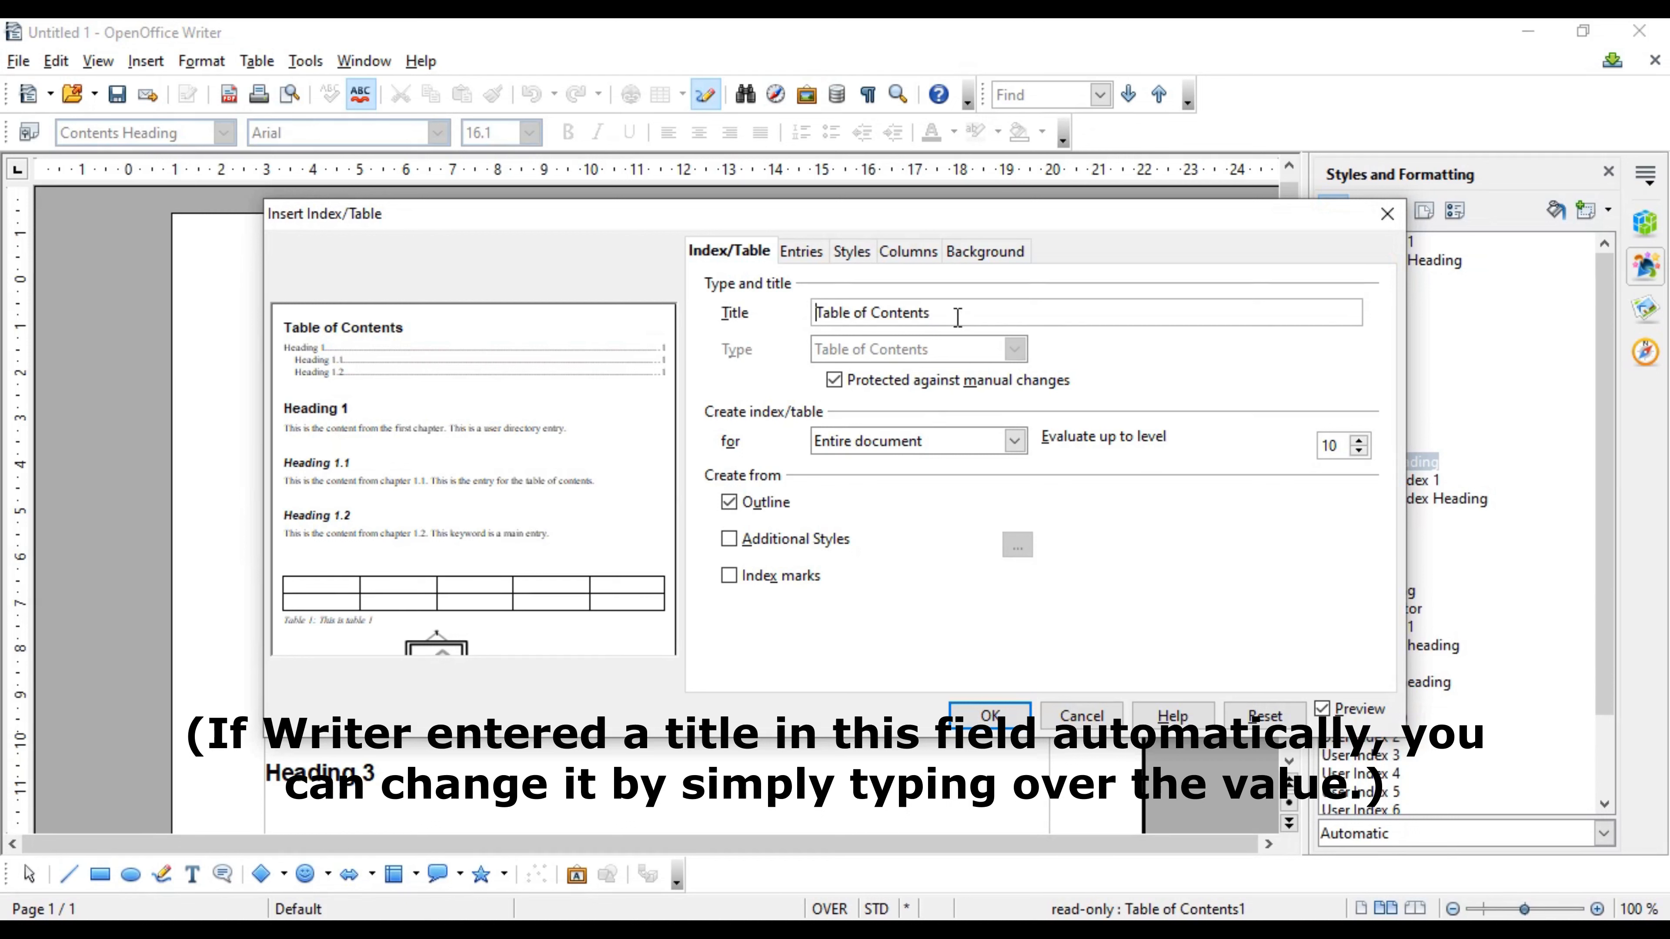
drag(958, 317, 793, 322)
key(Delete)
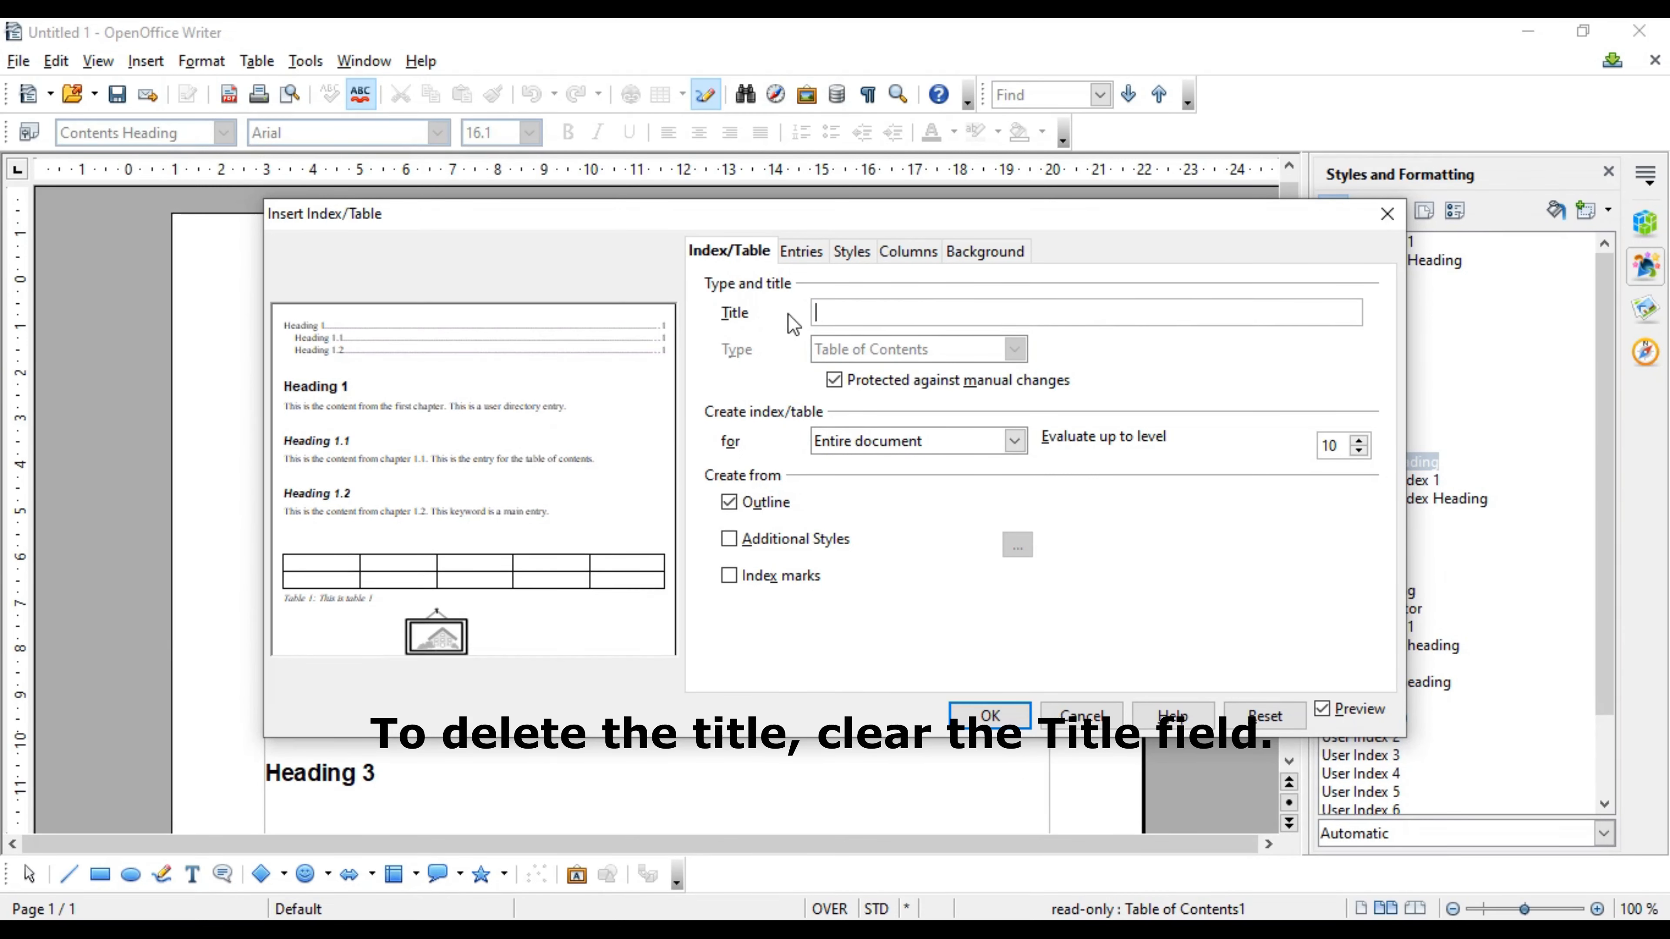
text(TOC)
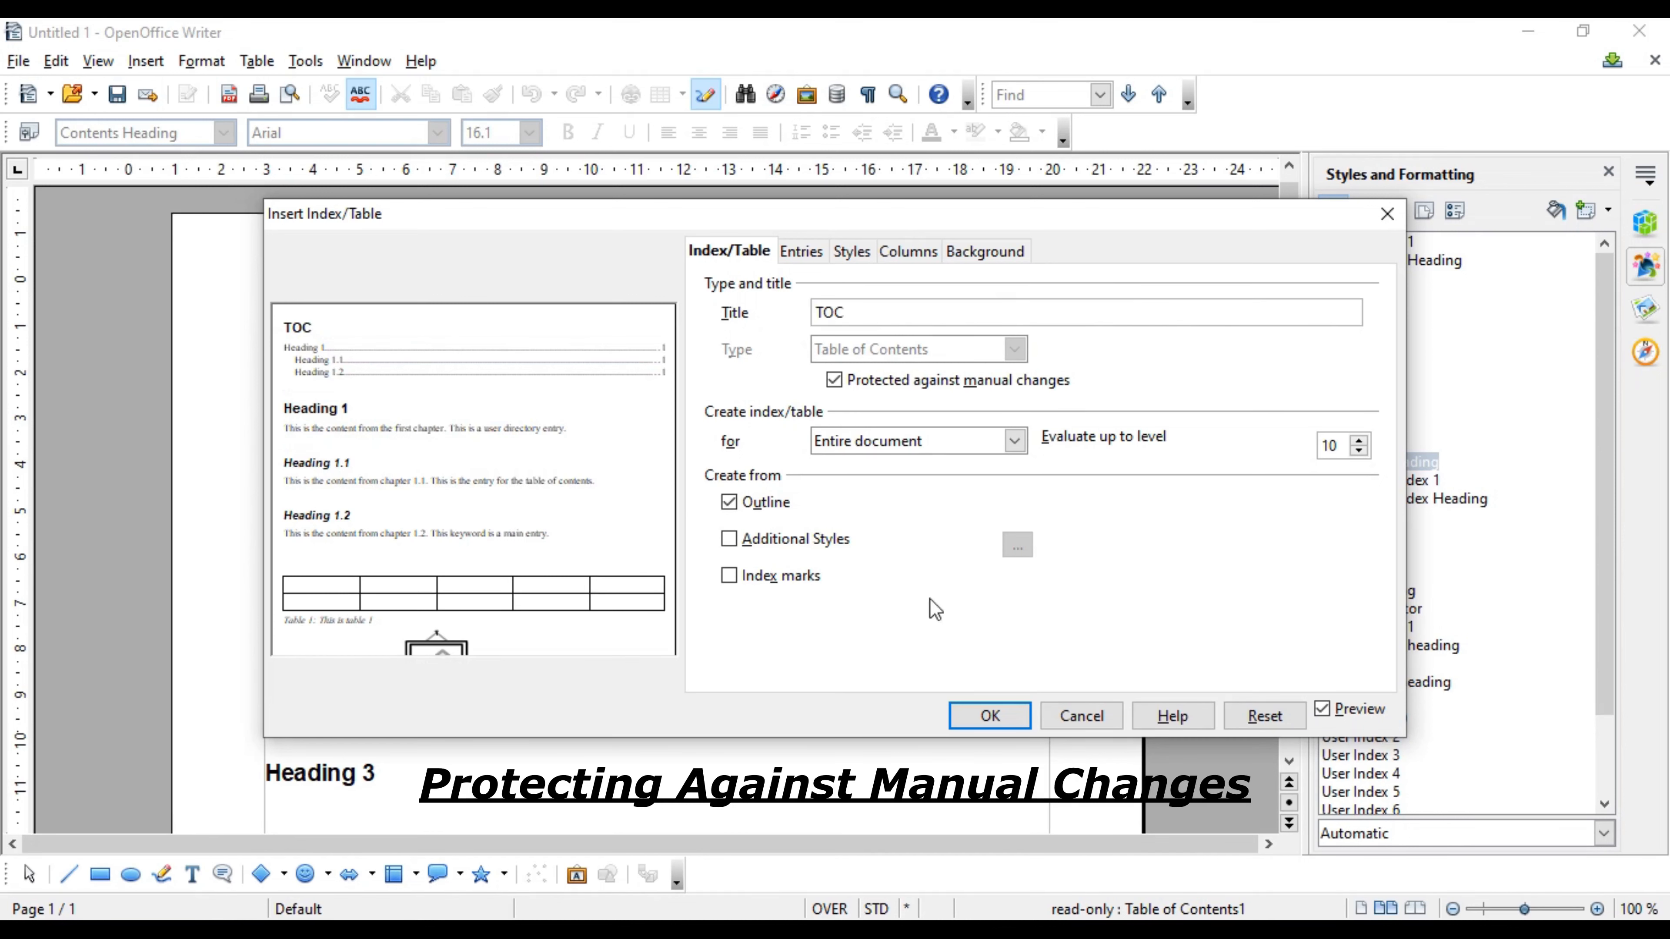
click(988, 715)
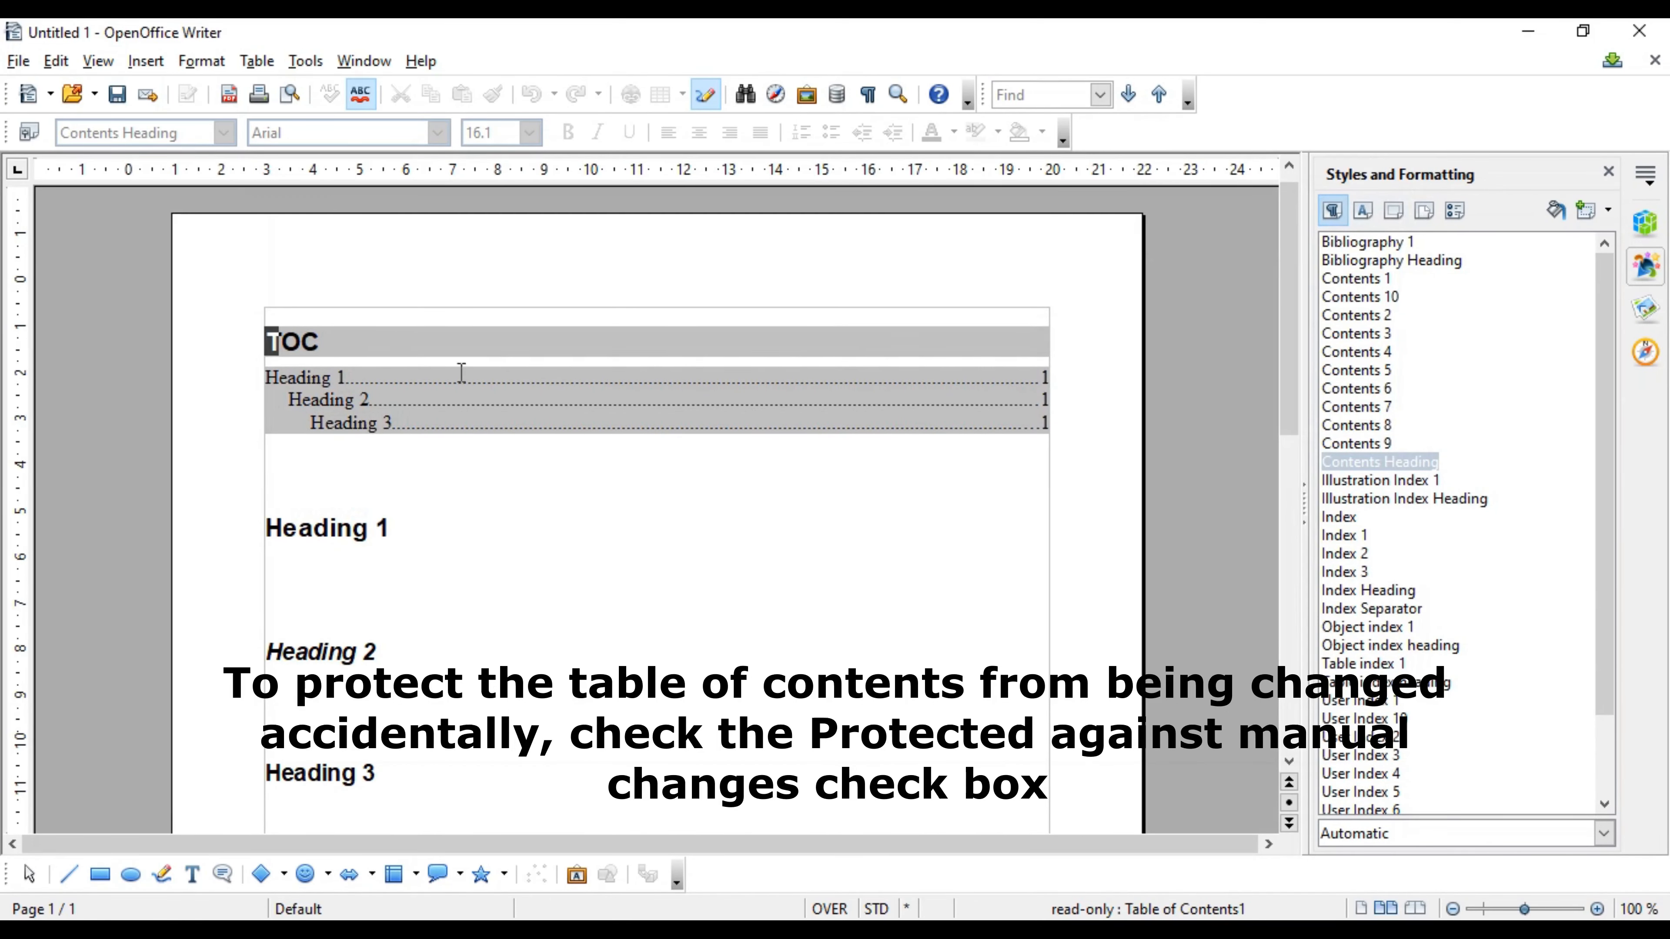
Apply protection against manual changes to the table of contents, and place the cursor in its title line
right_click(534, 397)
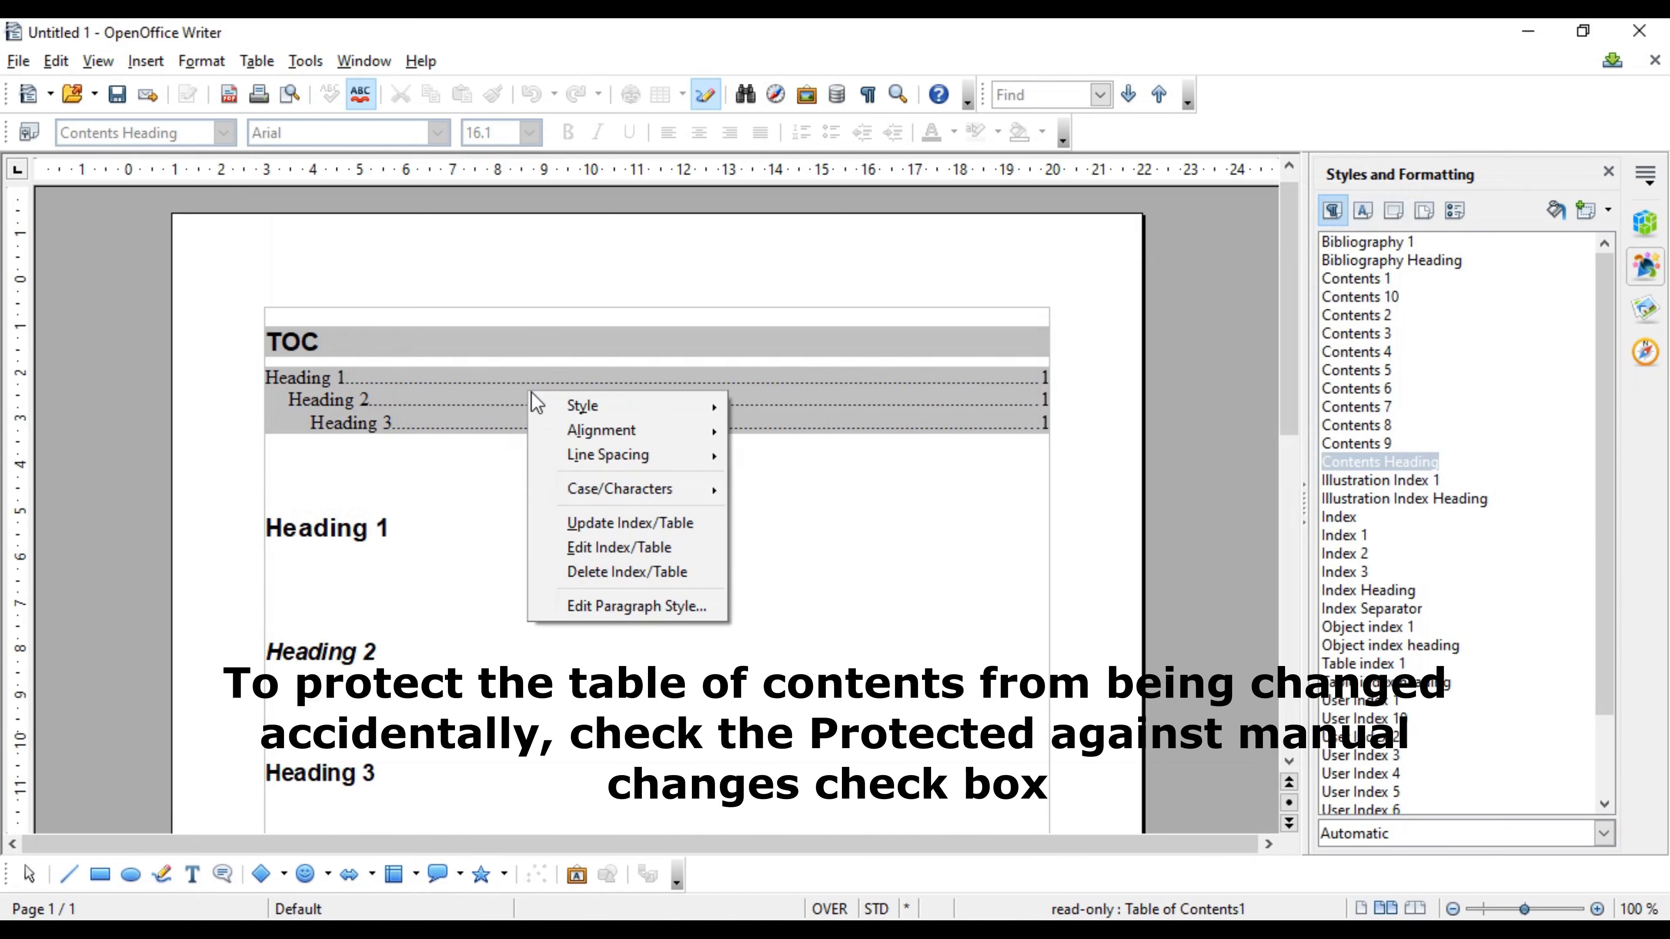
click(617, 546)
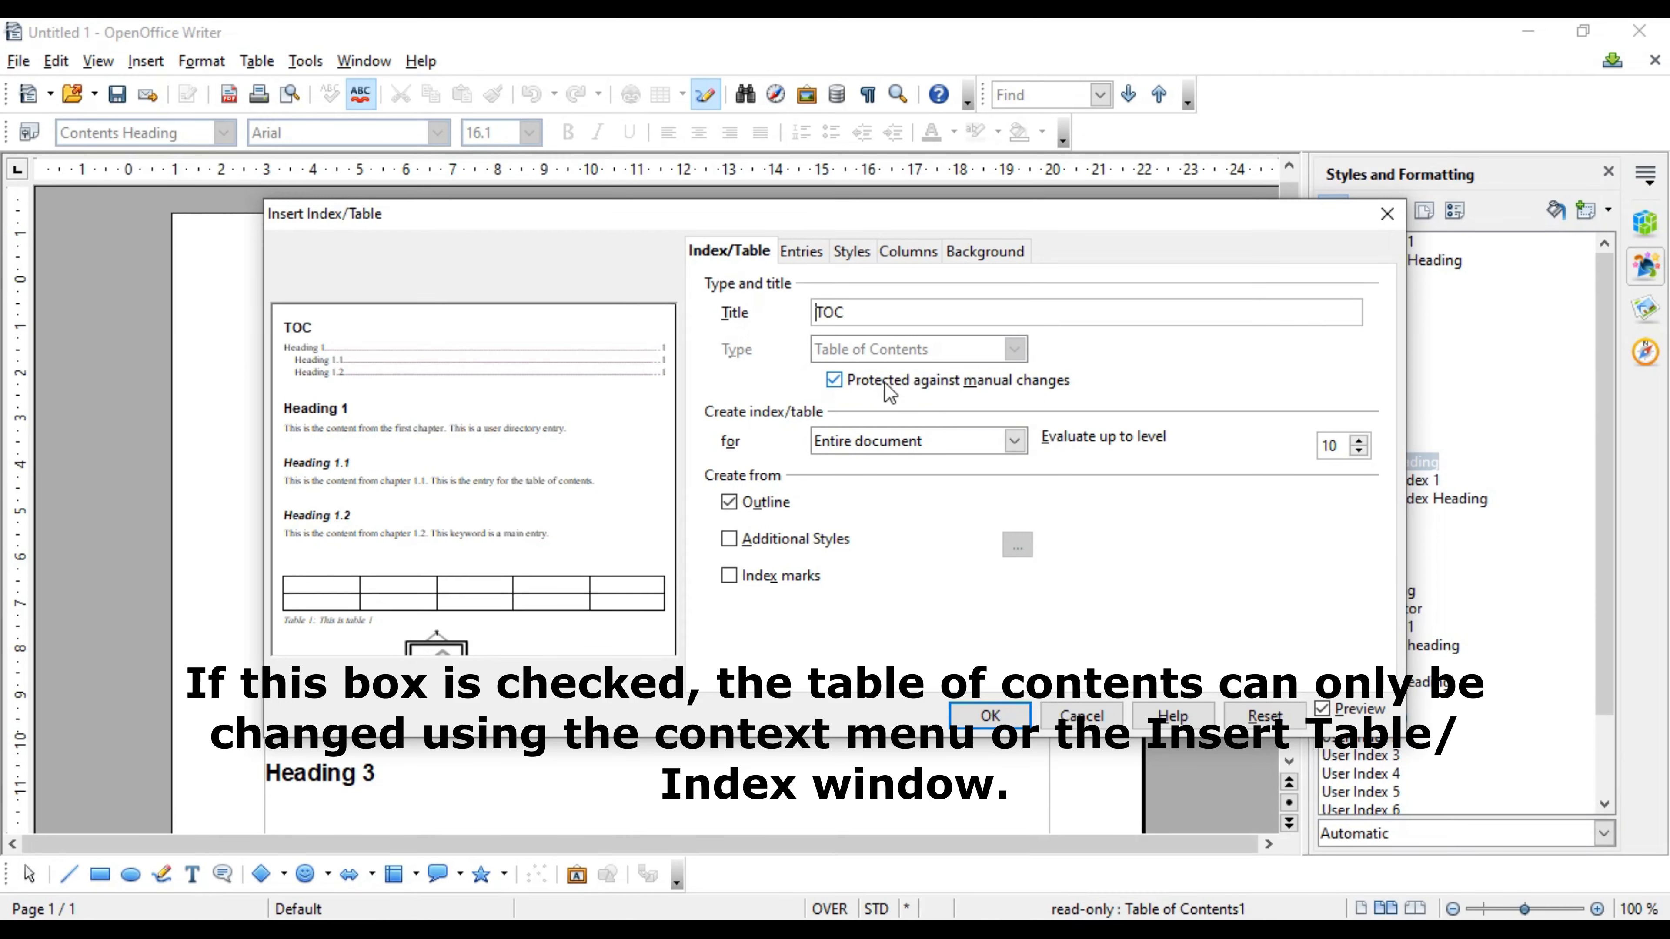
click(896, 382)
click(892, 384)
key(Return)
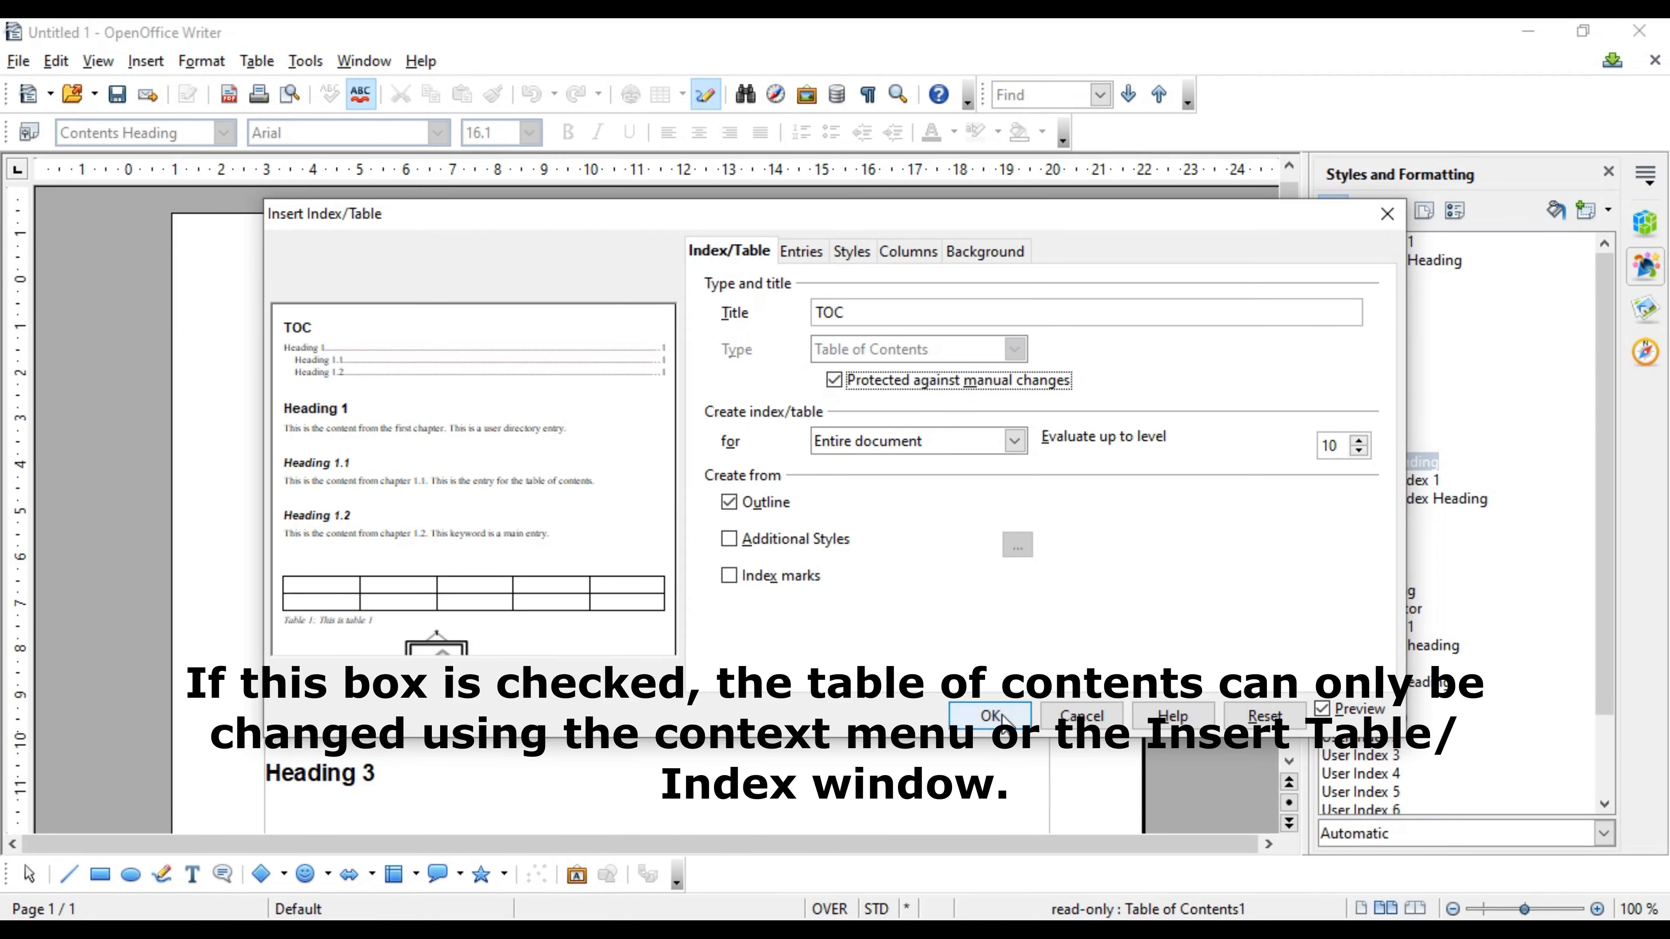
click(556, 399)
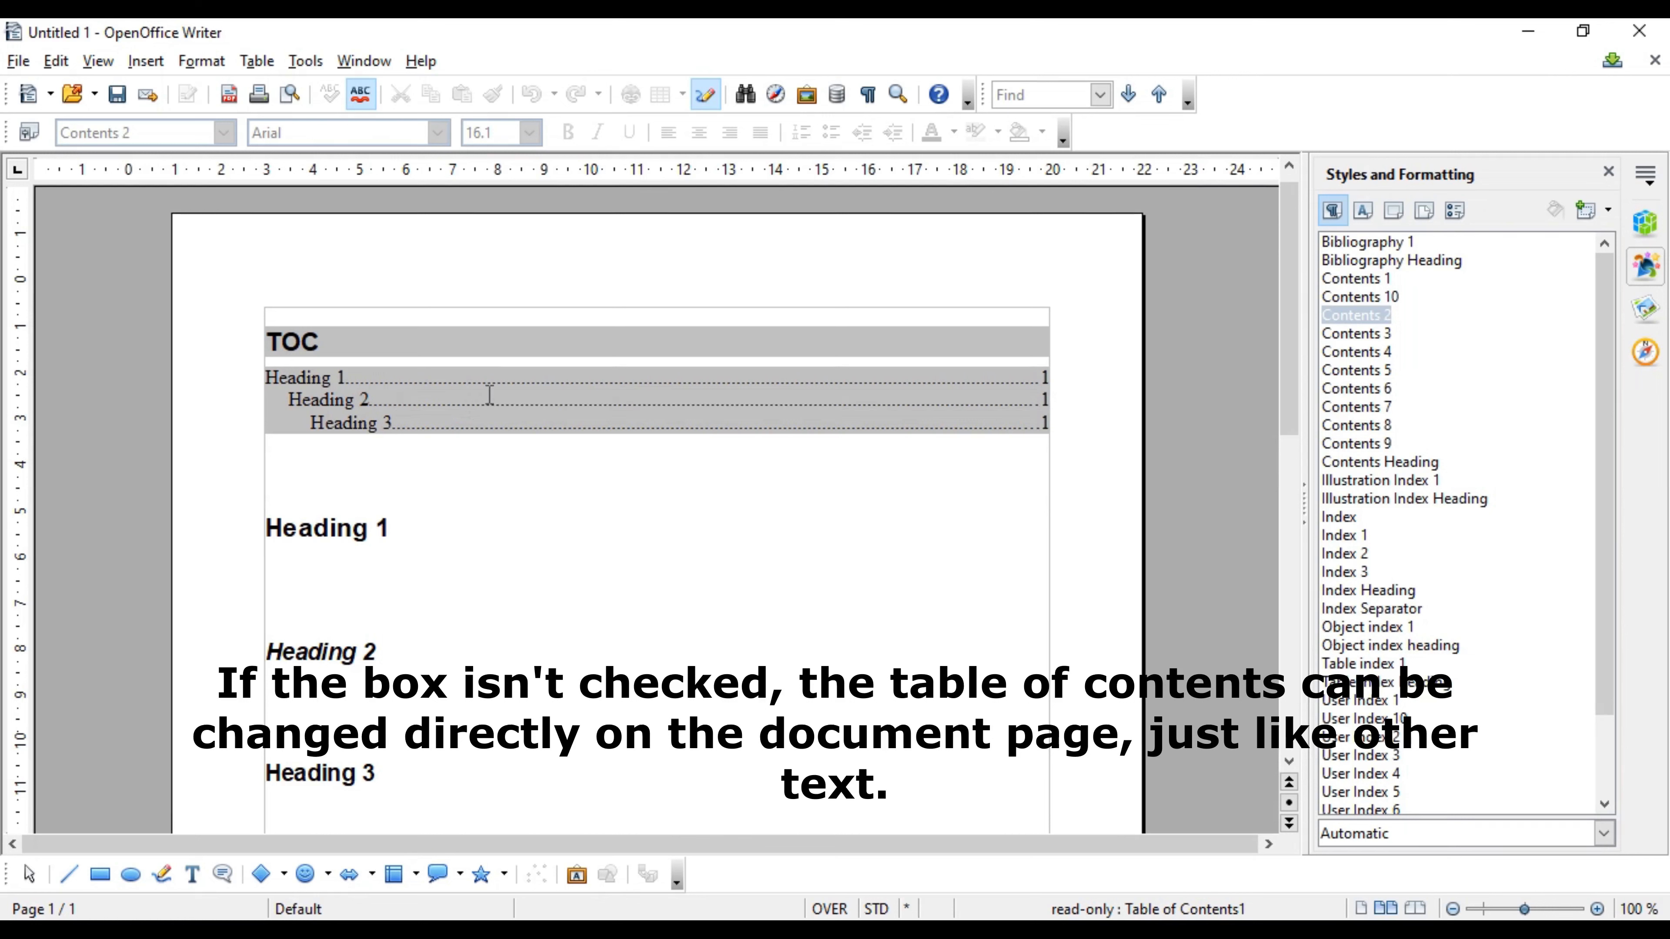
click(493, 340)
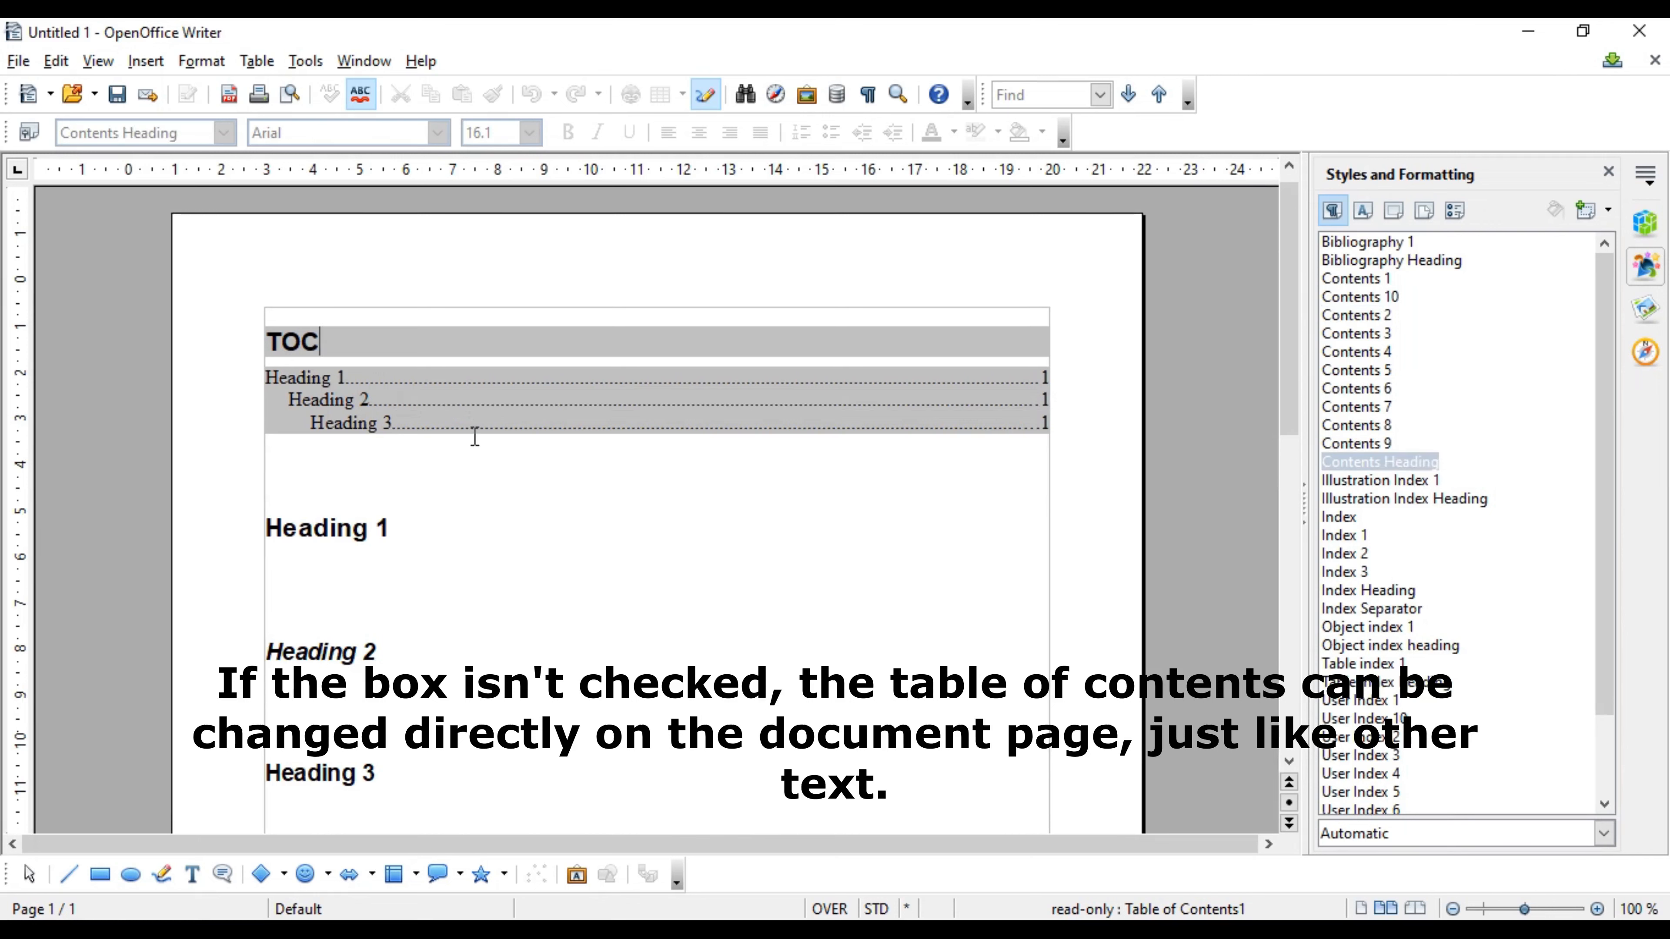
Try evaluating the table of contents only up to heading level 9, and discard the change
right_click(453, 399)
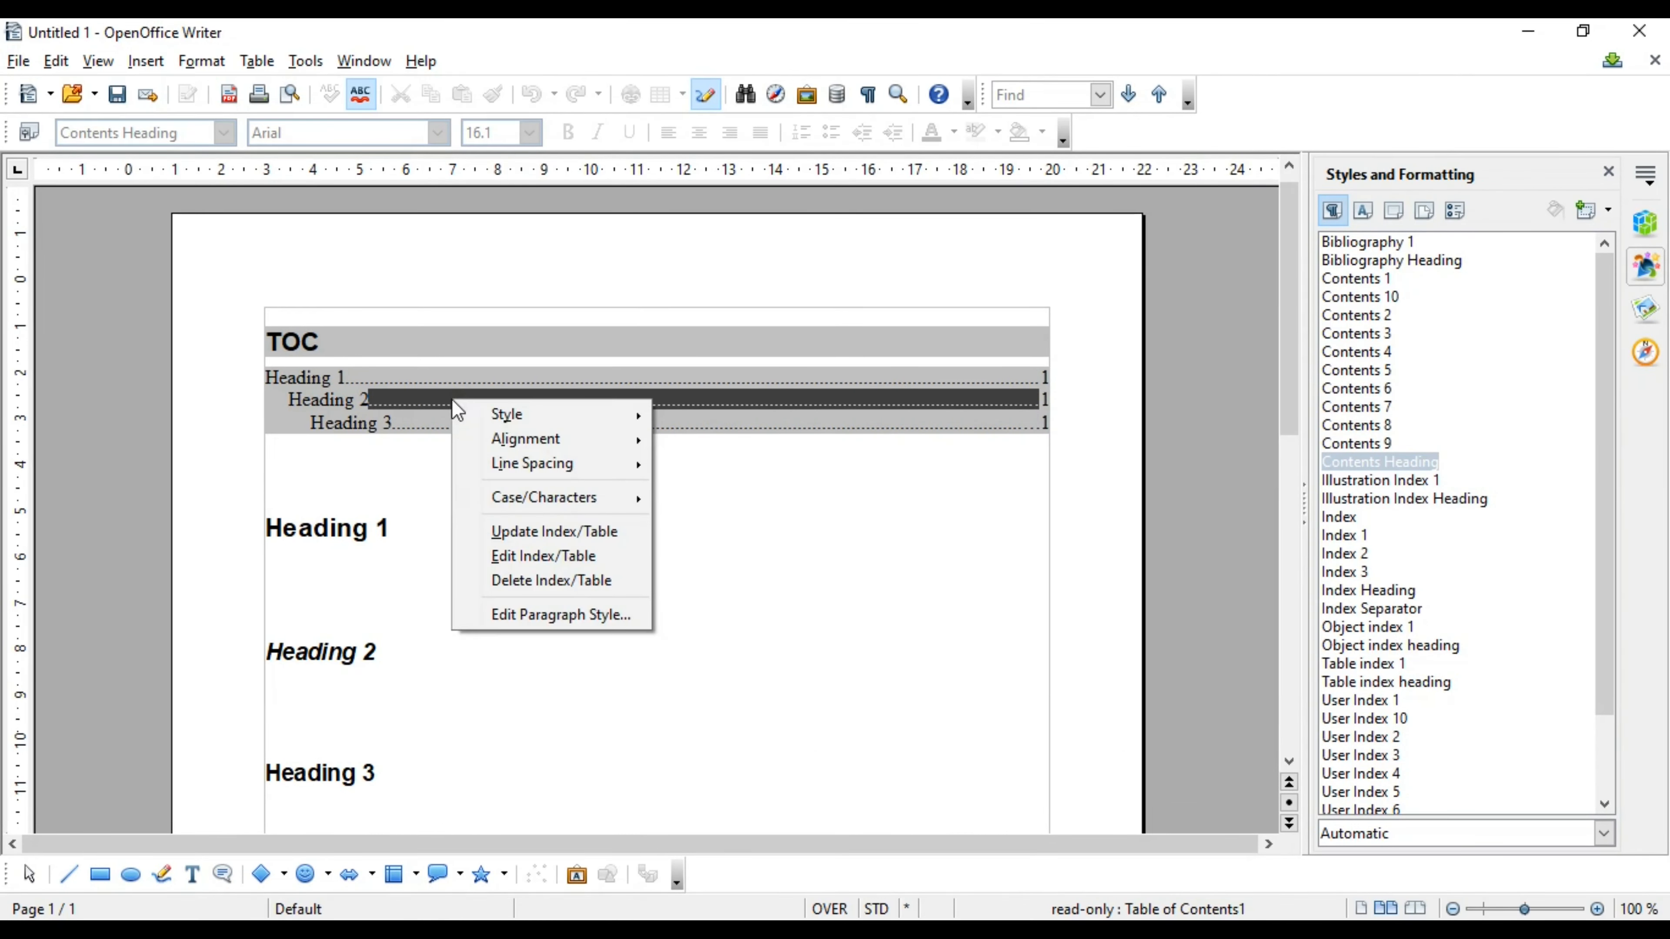
click(547, 552)
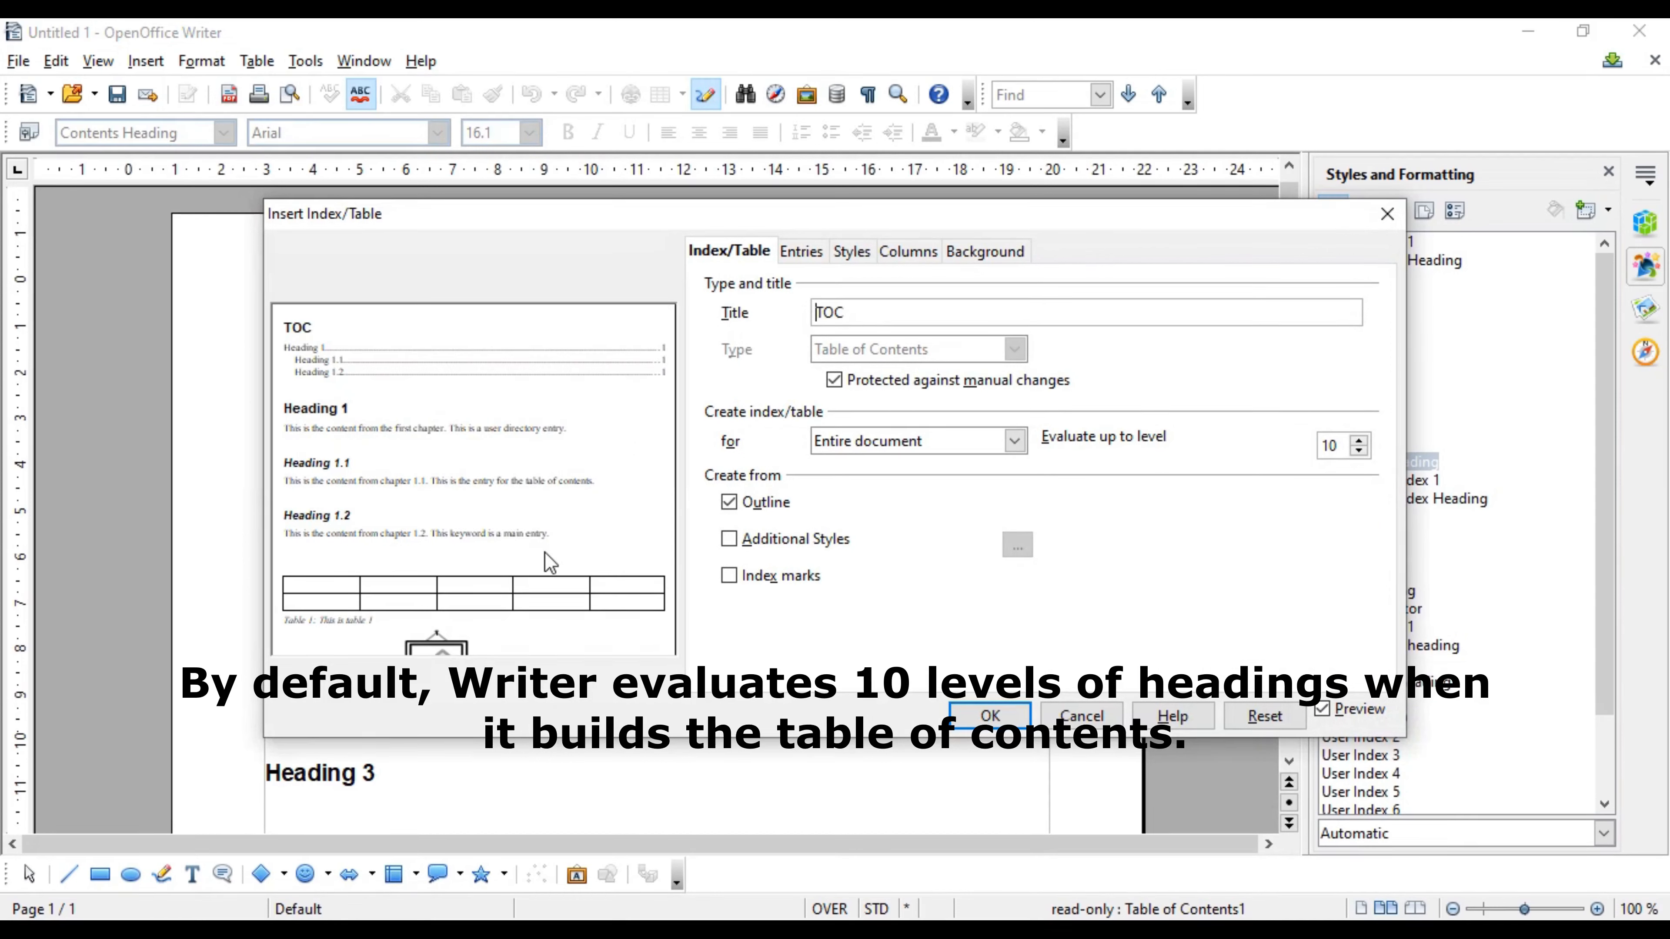
click(1338, 444)
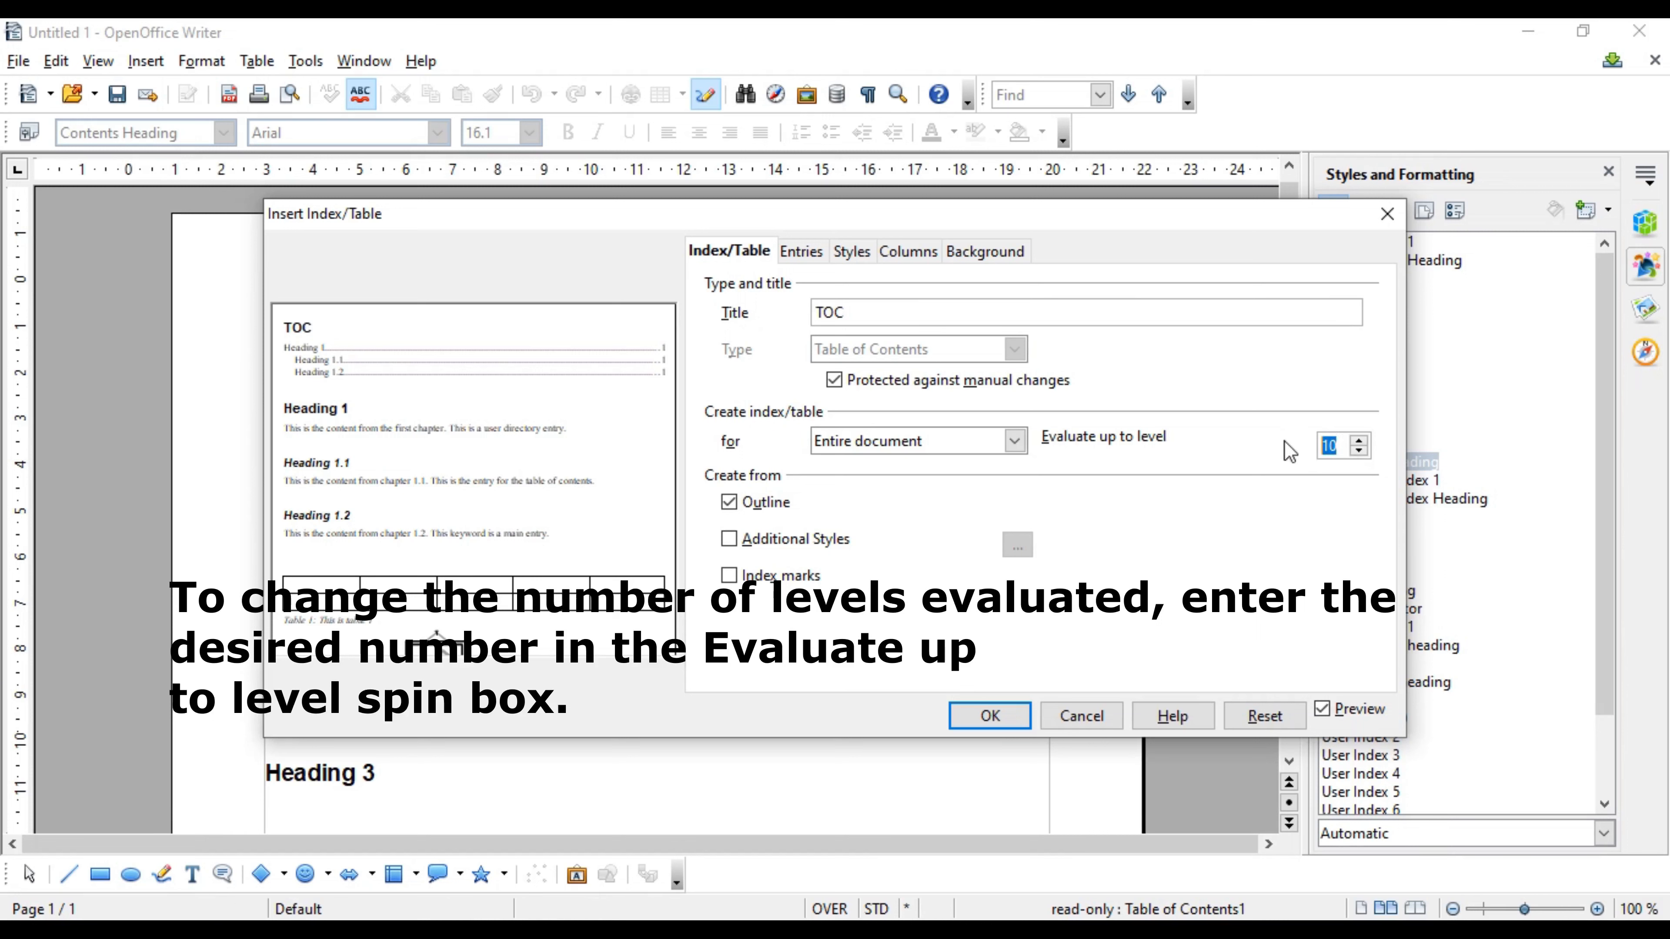
click(1356, 438)
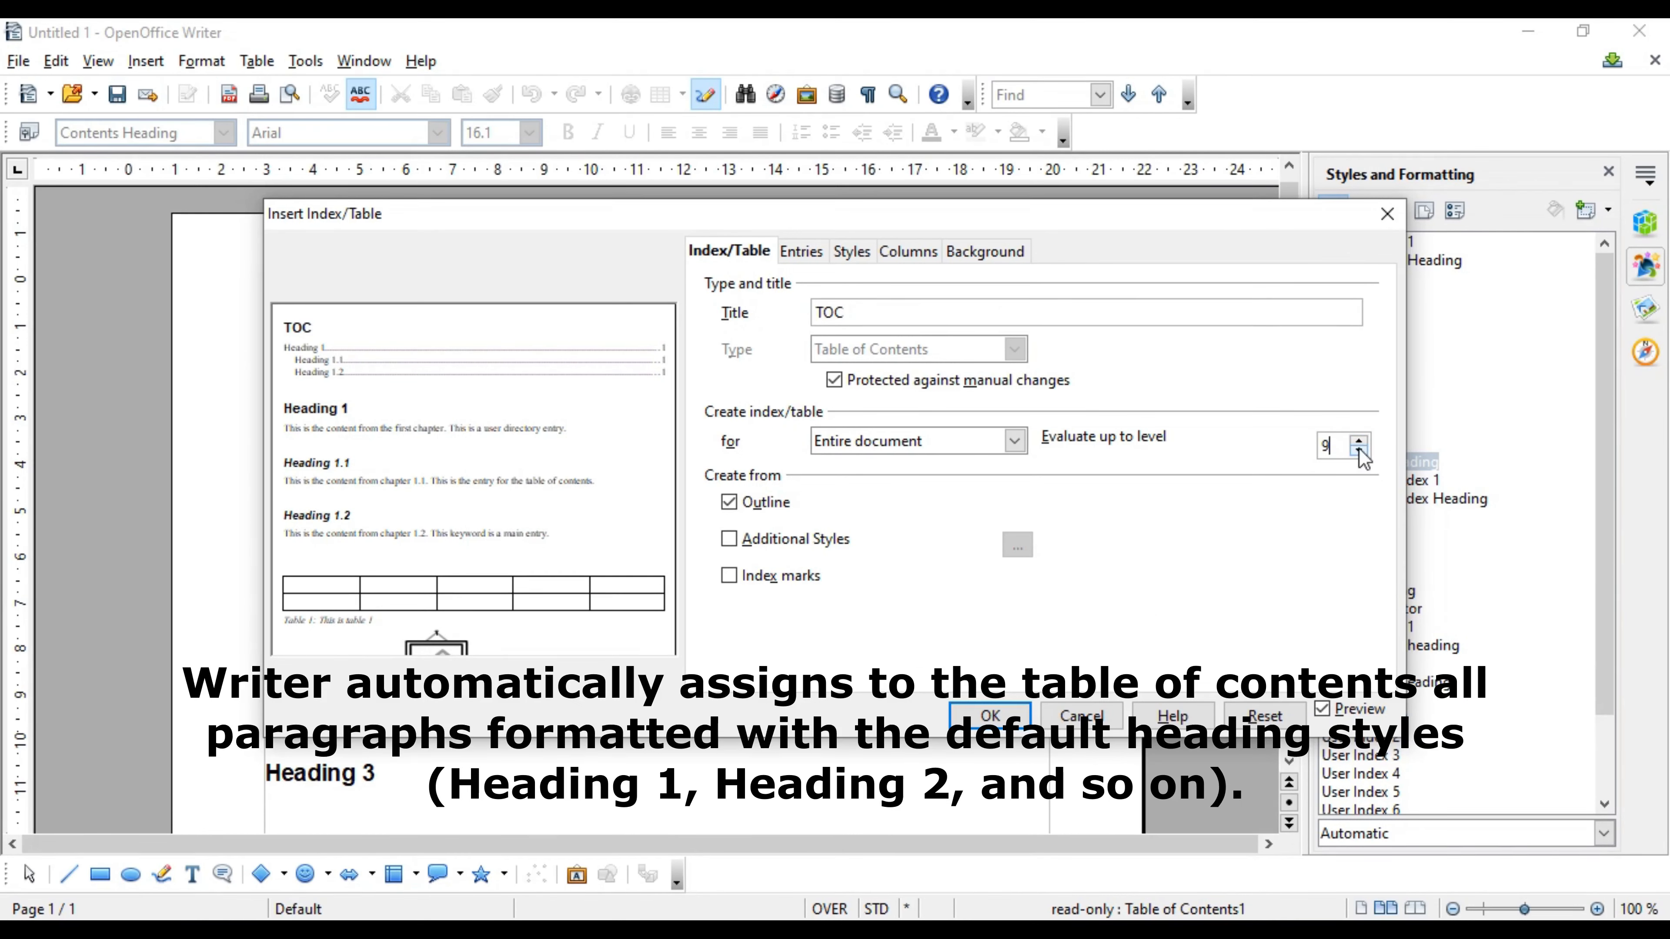
click(1117, 715)
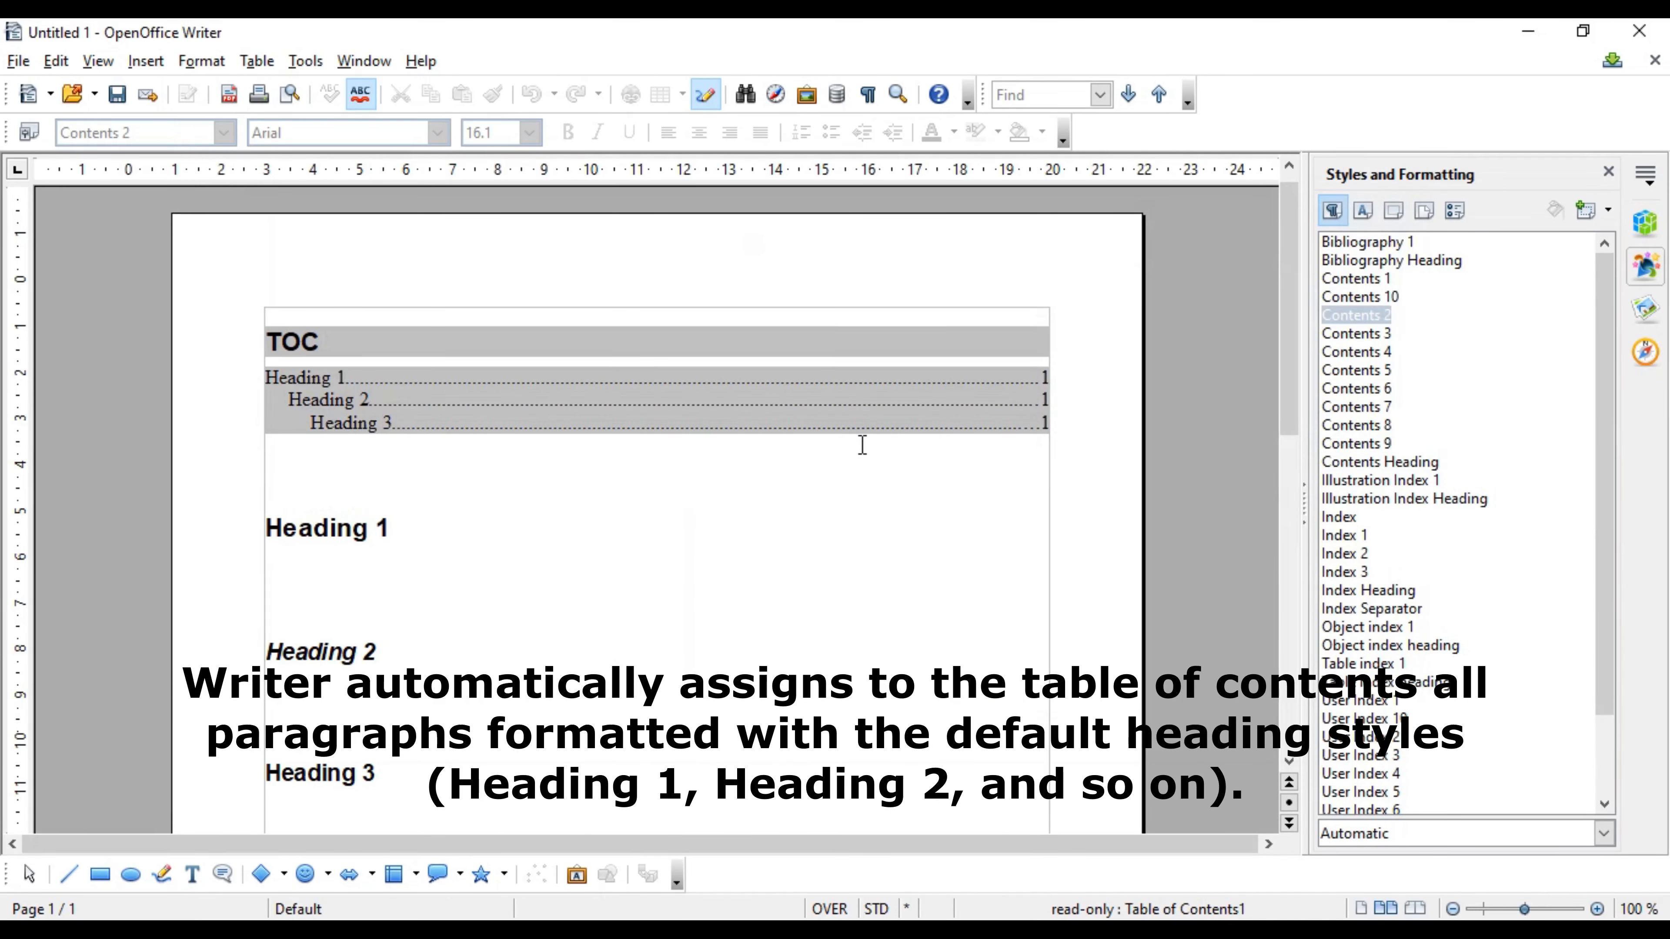
right_click(853, 422)
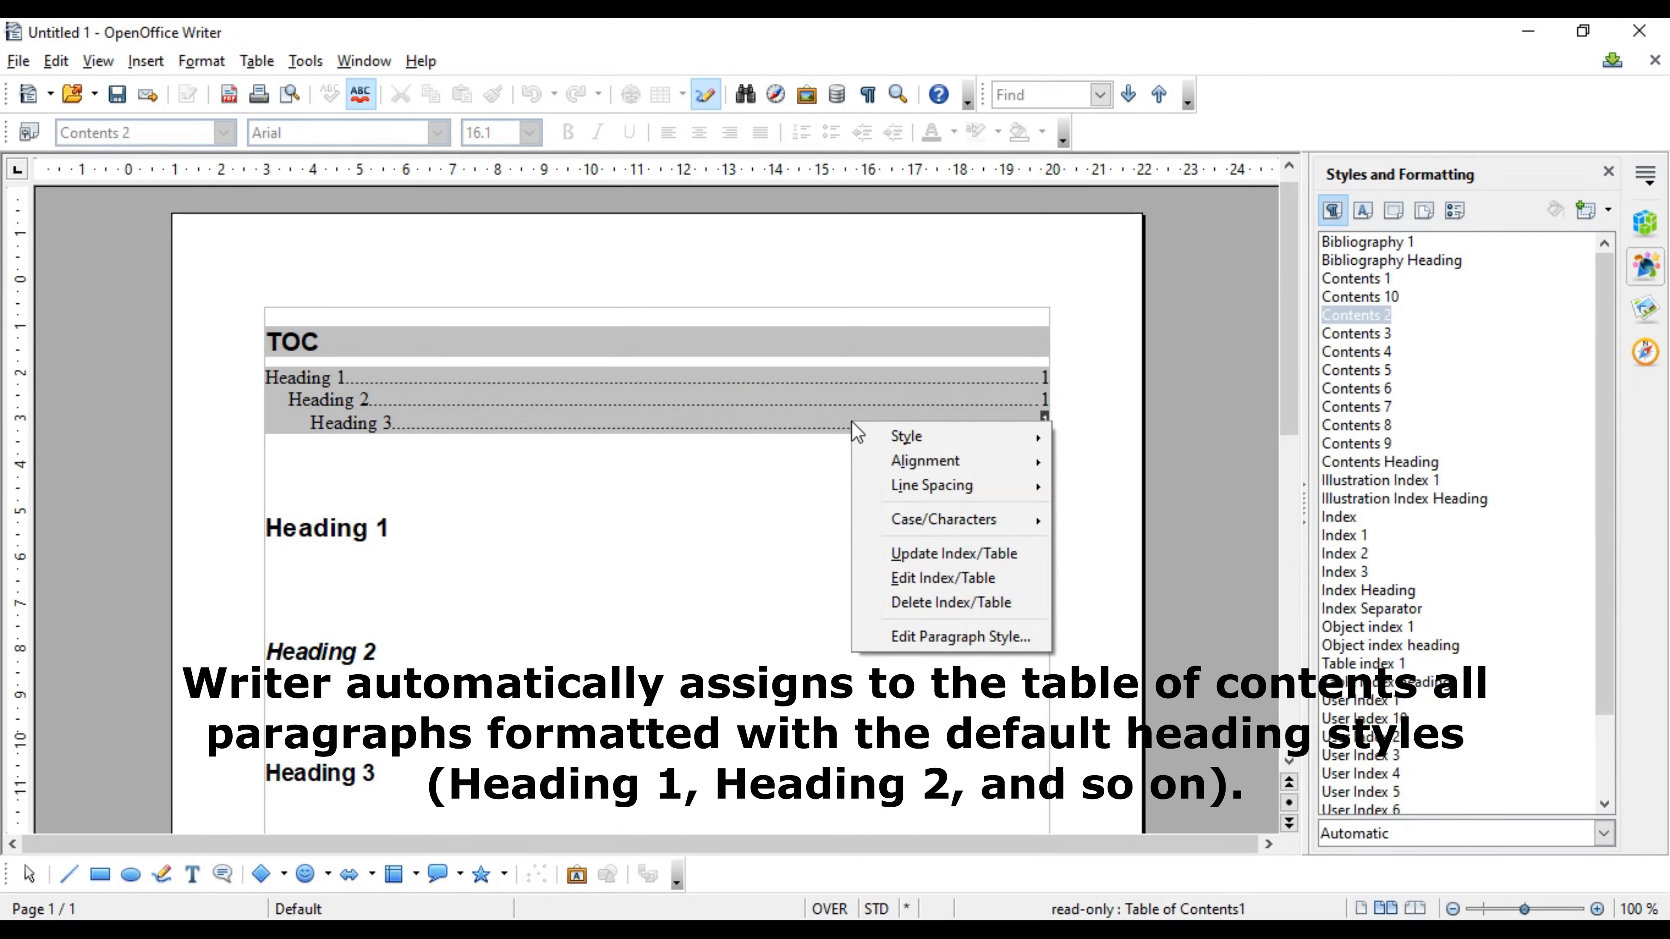
click(827, 463)
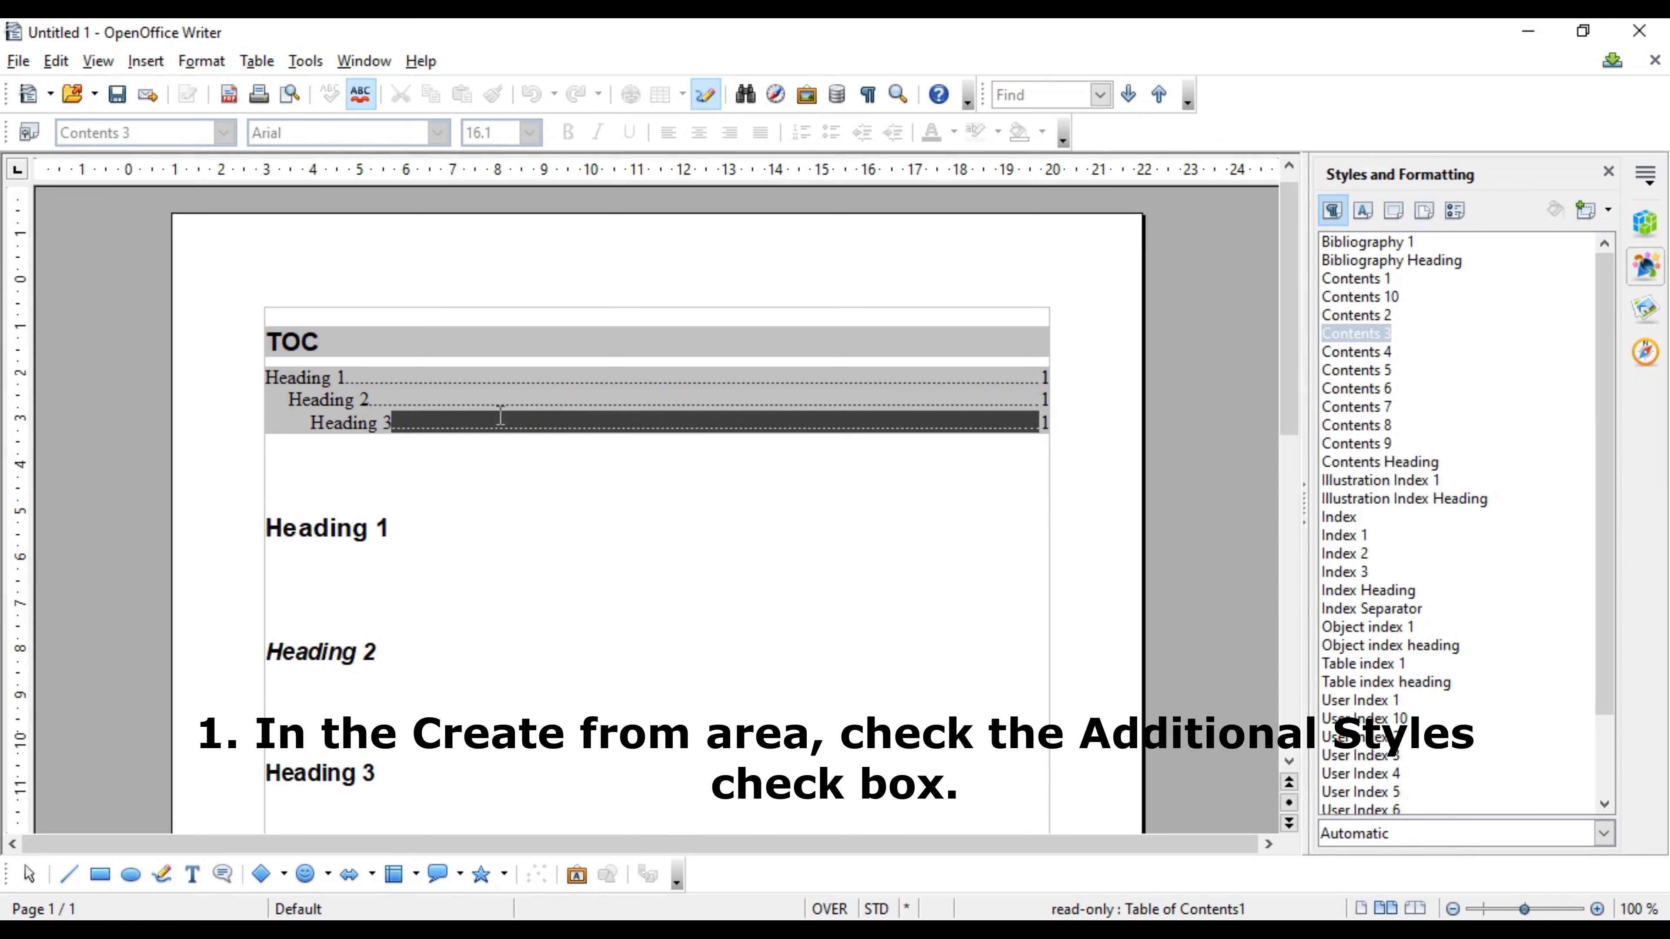
Edit the table of contents to include Additional Styles as a source, and open the style assignments
right_click(500, 415)
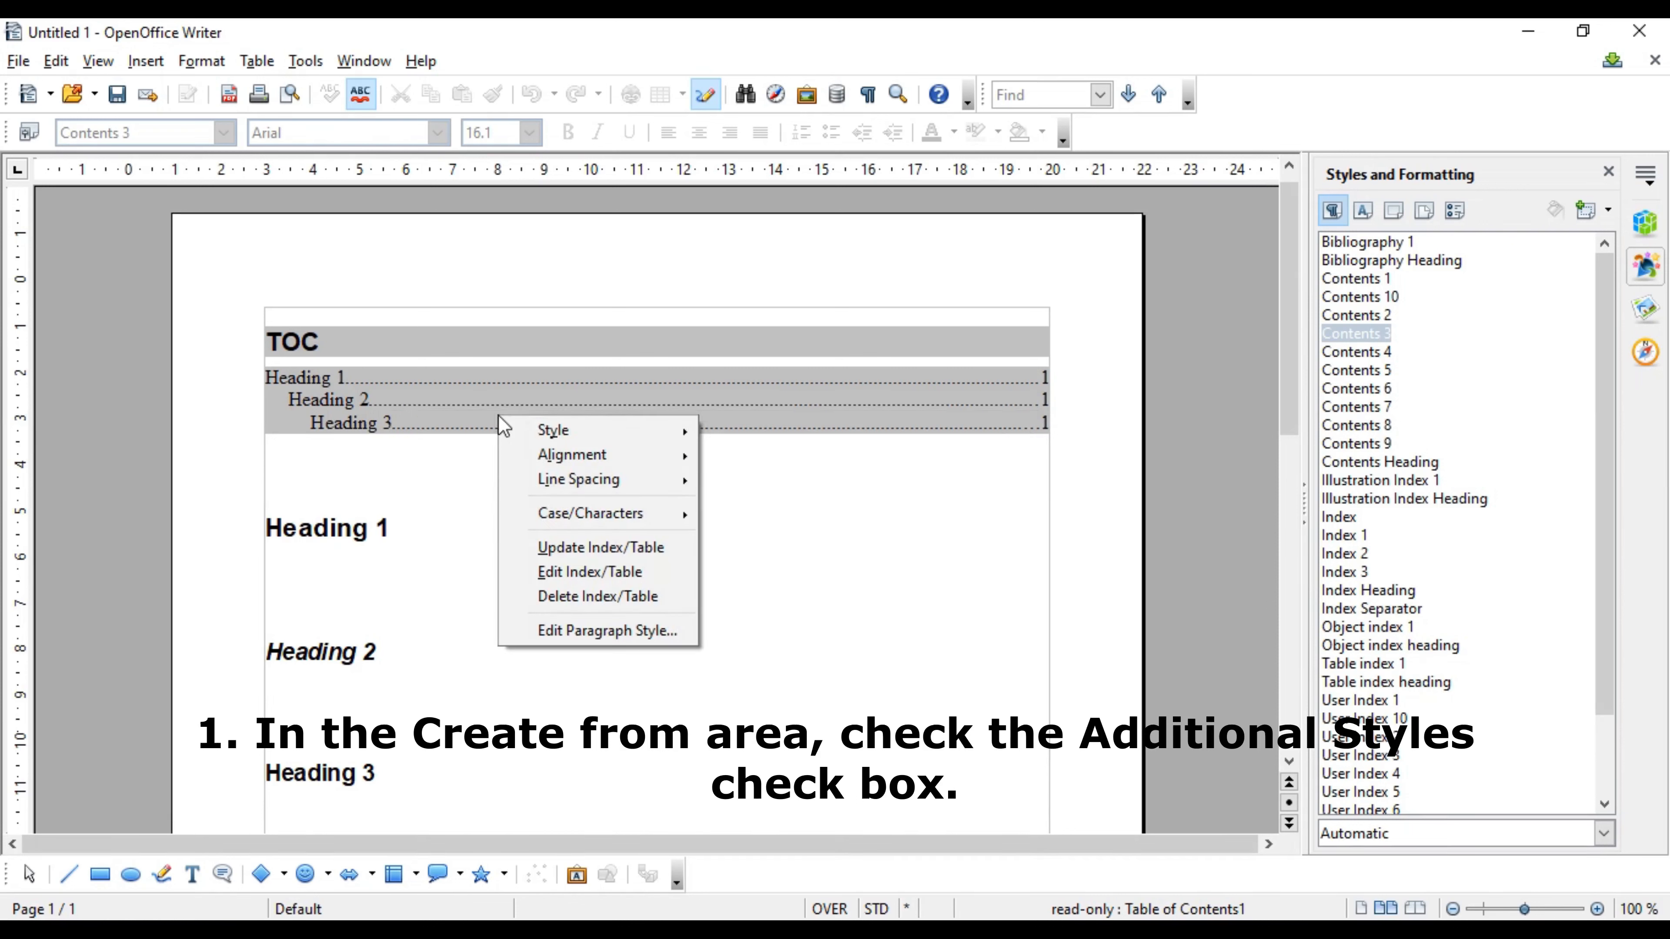
click(606, 574)
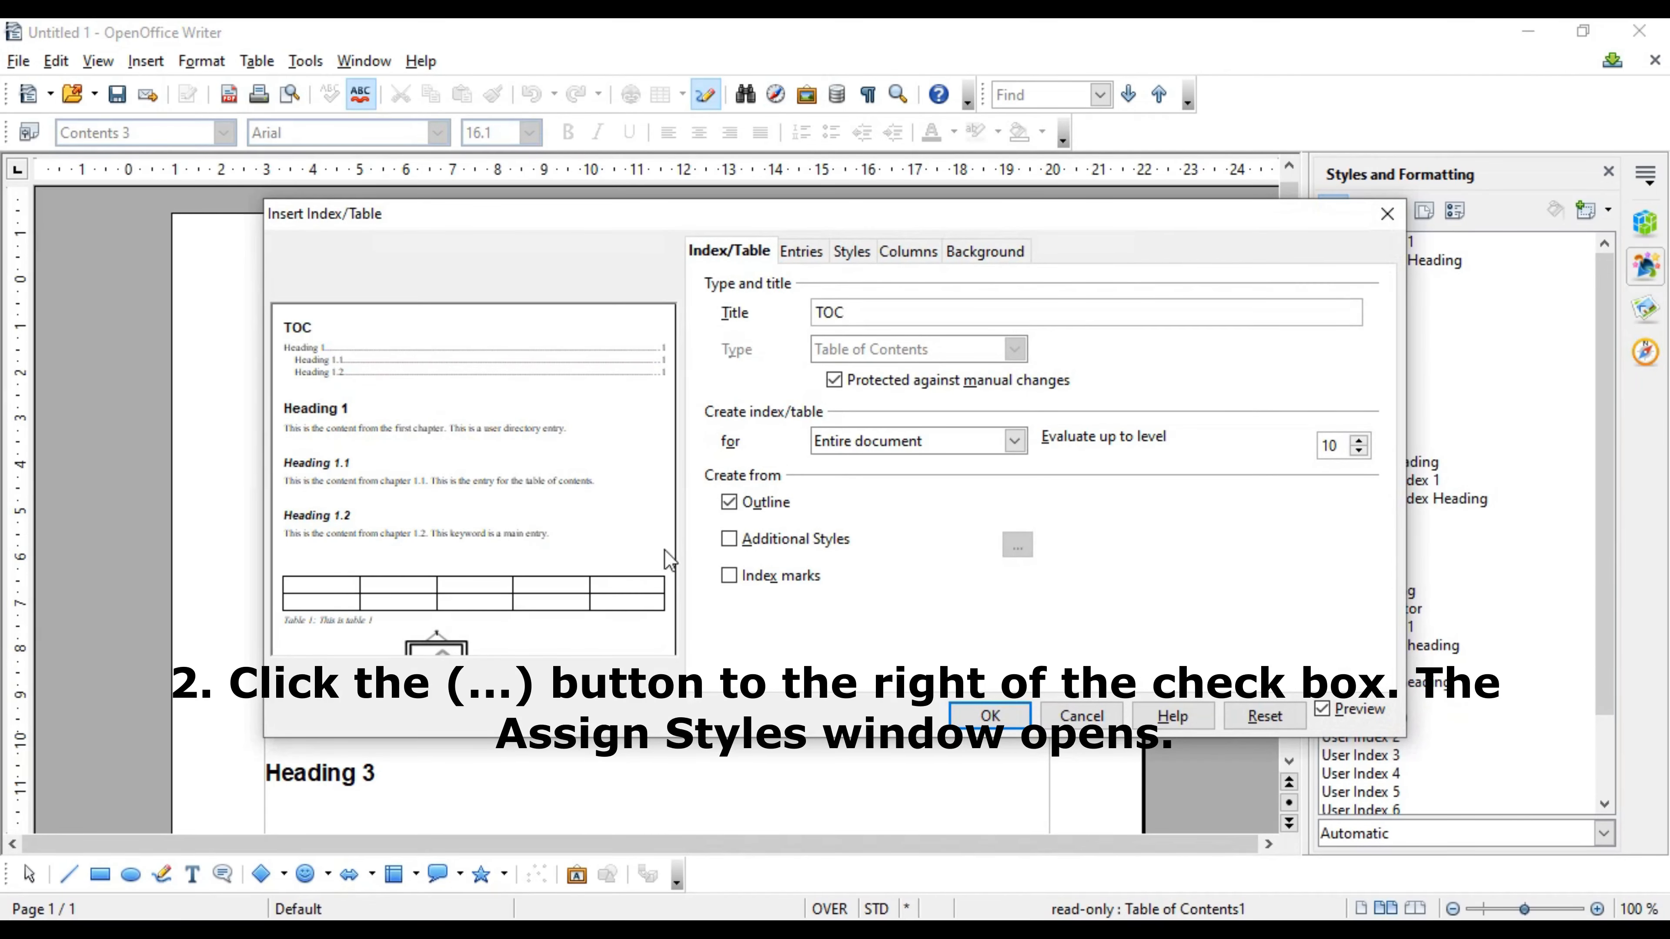
click(803, 545)
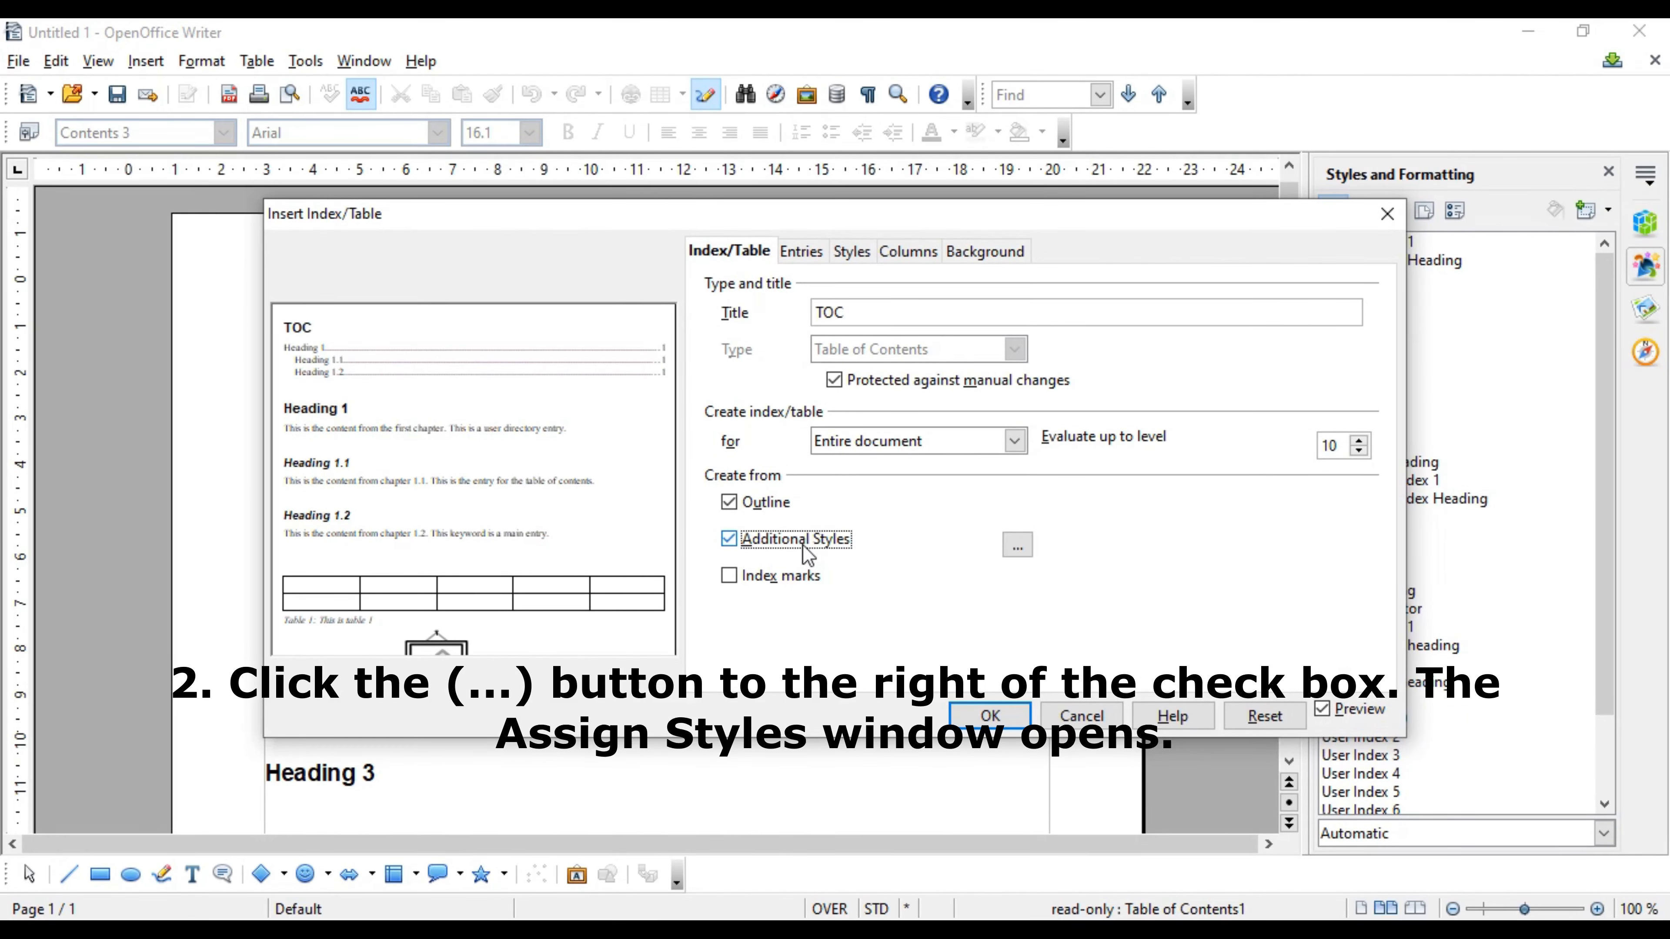
click(1016, 545)
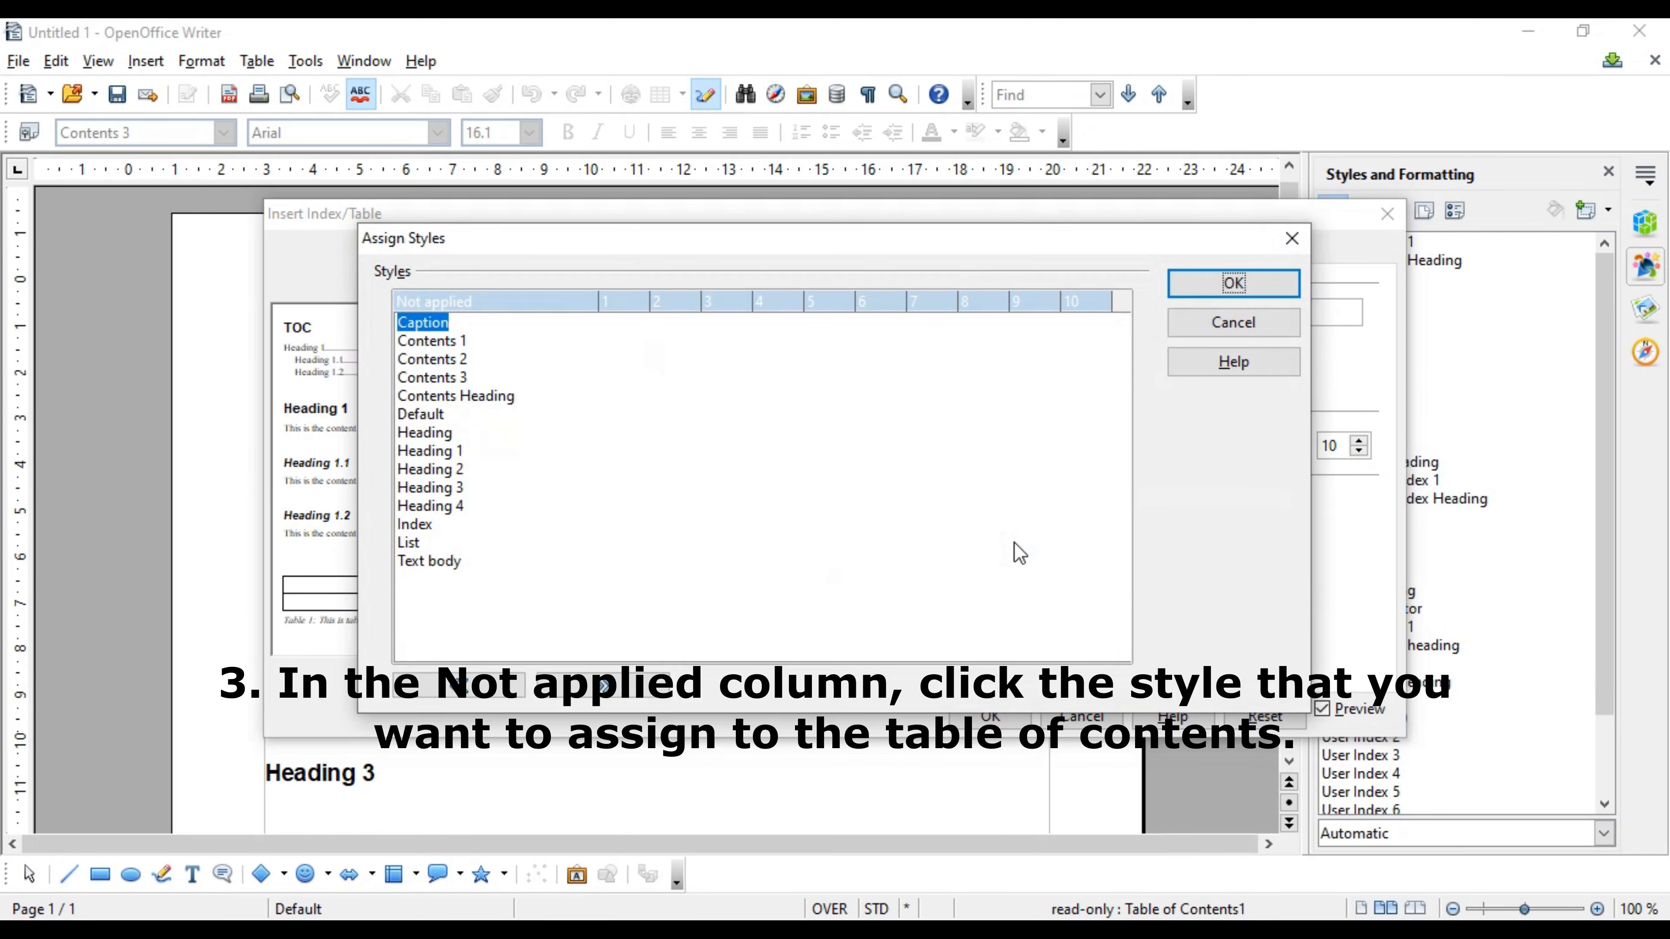
Try assigning the Contents 1 style to outline level 1, return it to Not applied, and accept the assignments
click(442, 342)
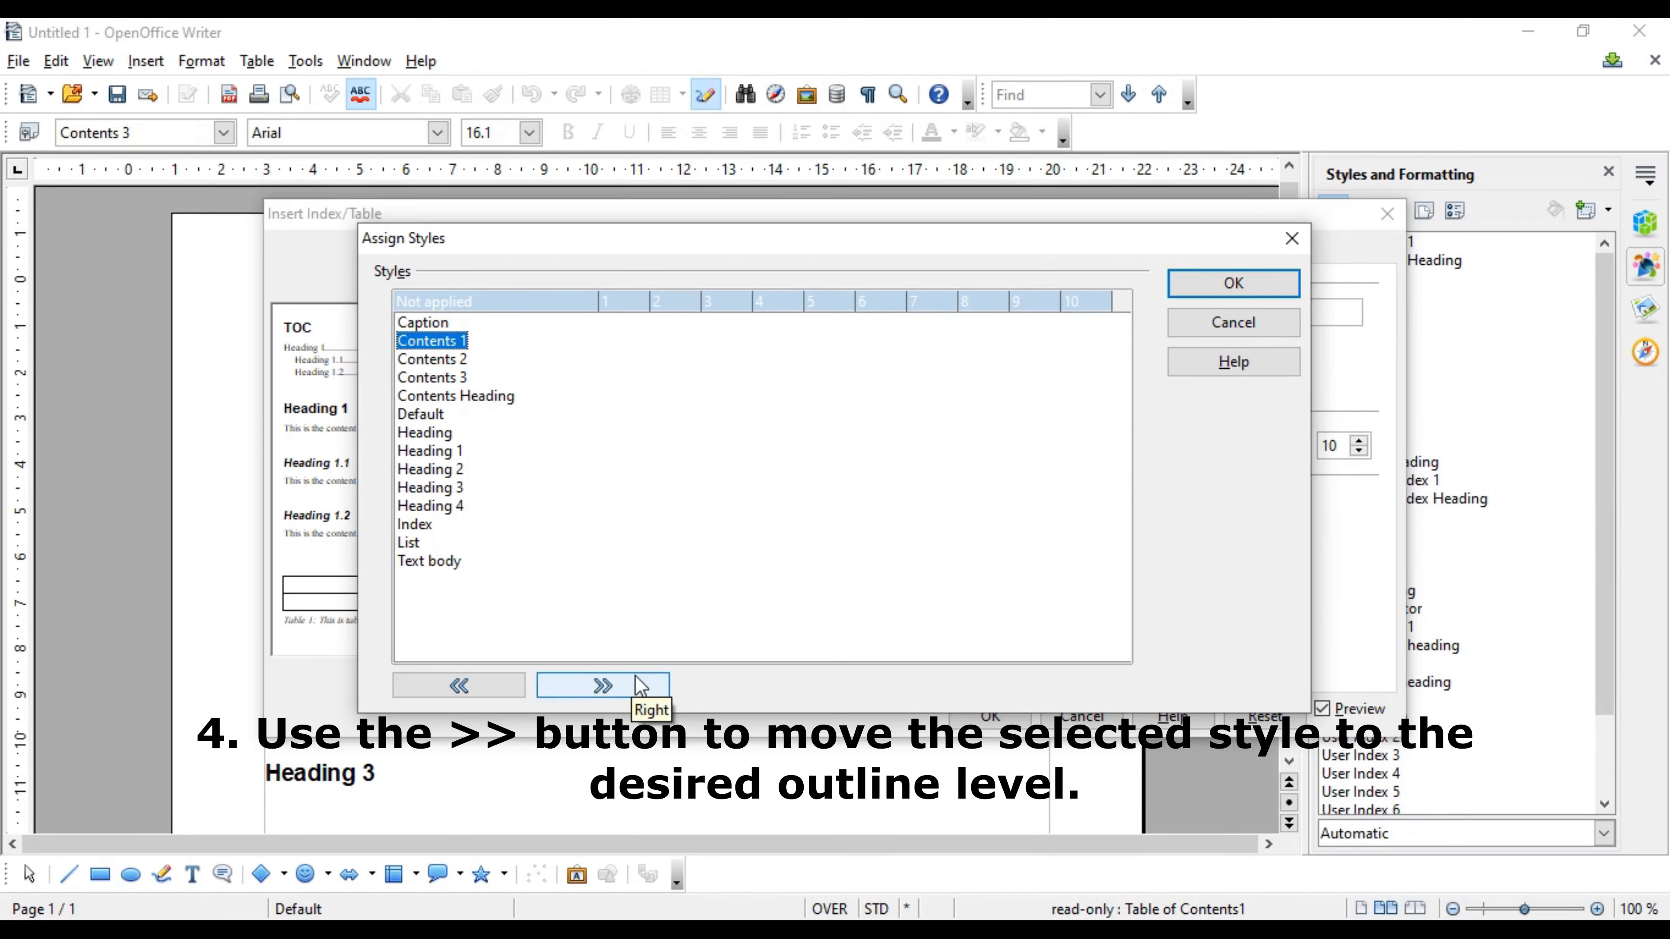
click(639, 688)
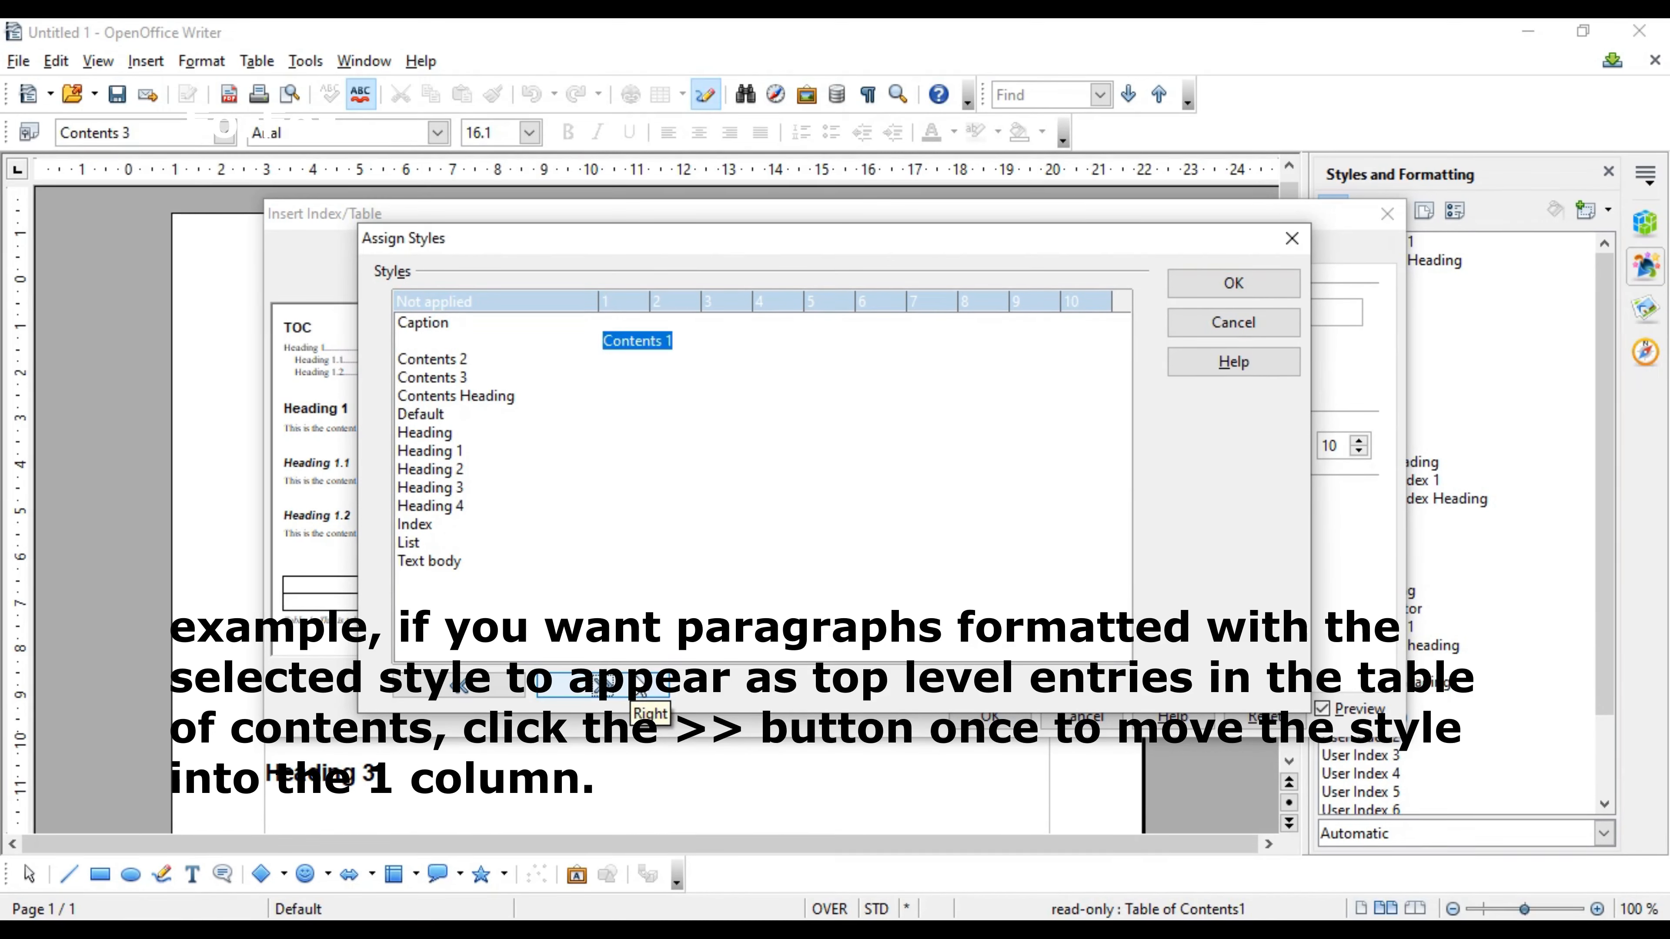
click(500, 683)
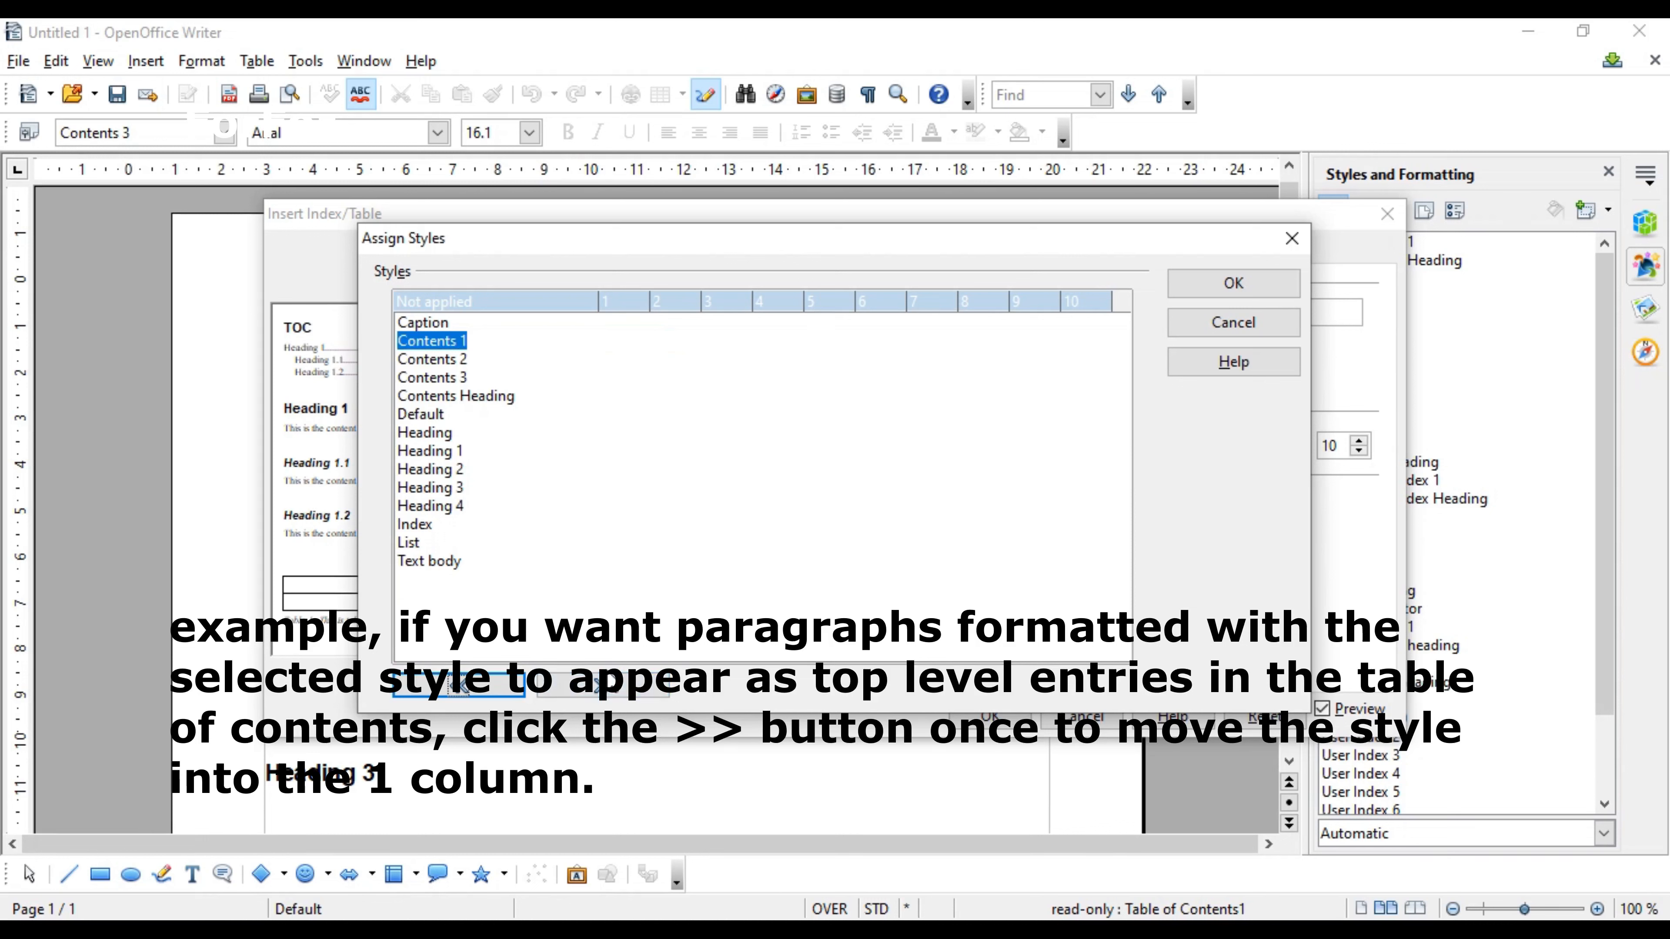
click(607, 684)
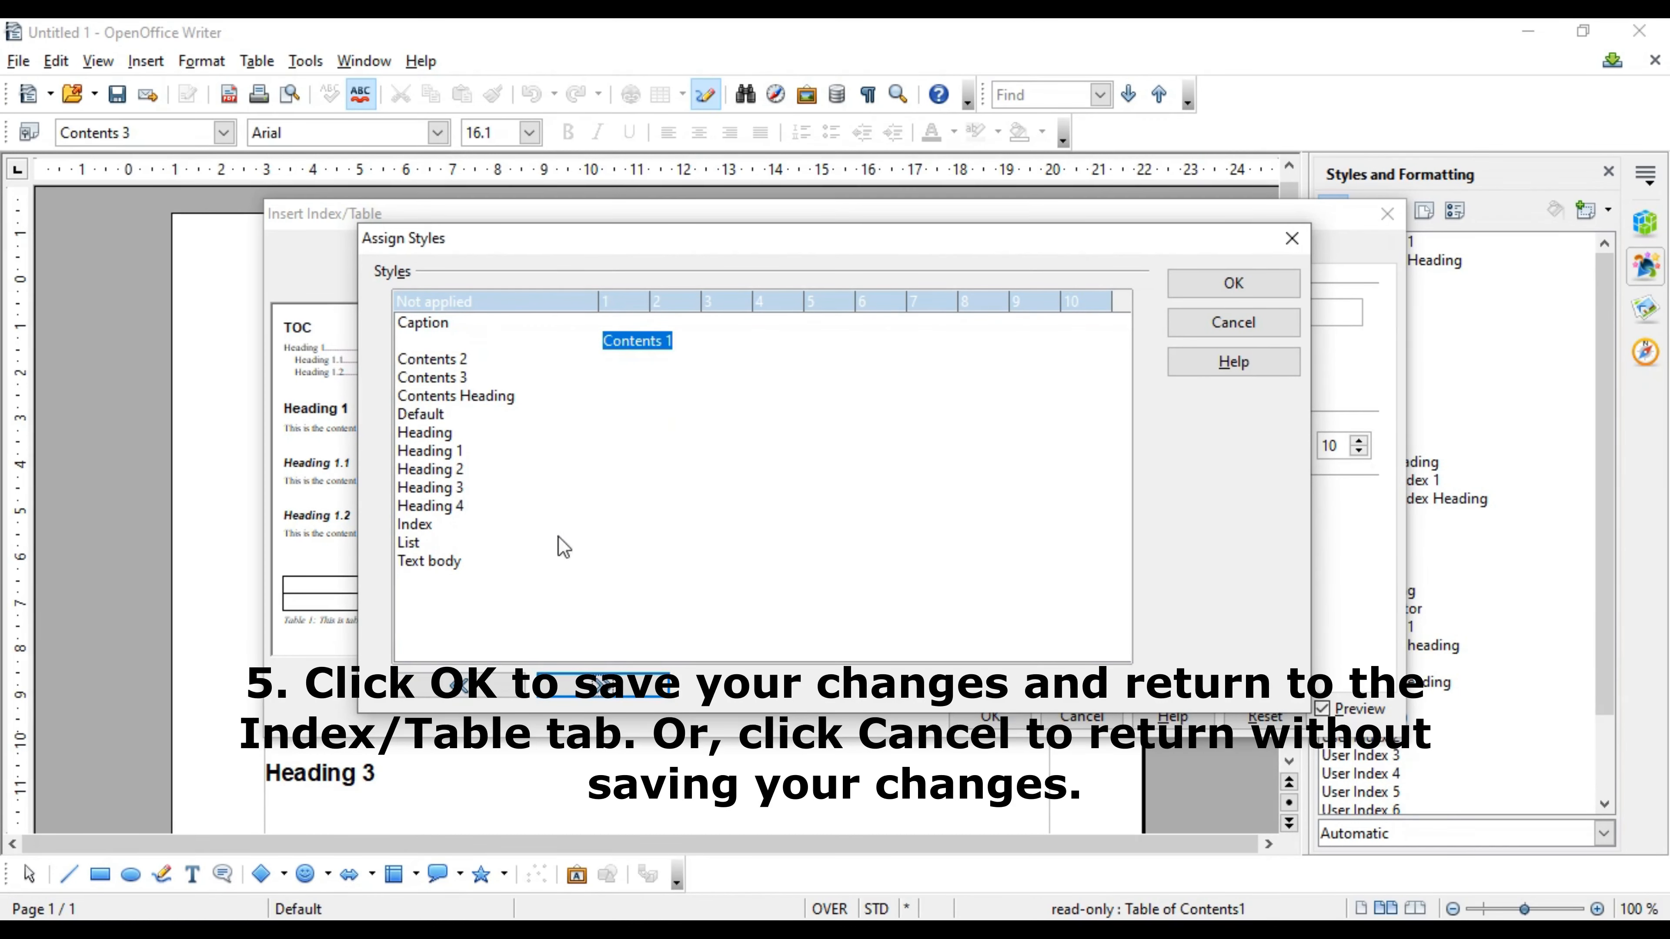
click(471, 687)
click(1186, 279)
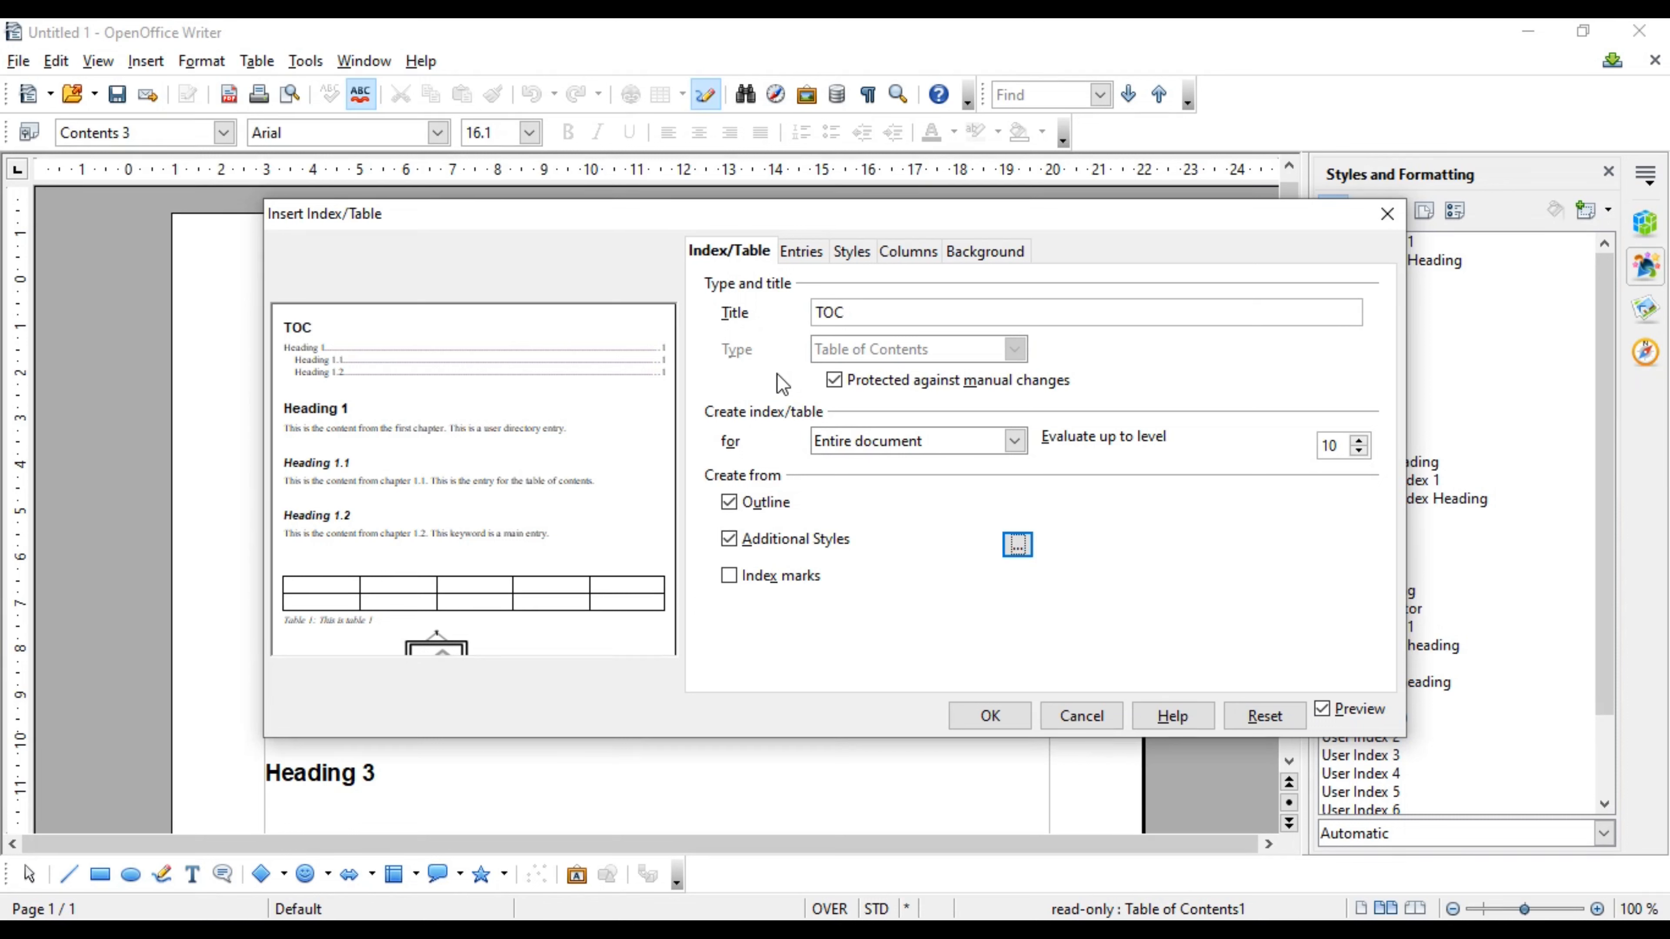
Try removing the chapter number element (E#) from the level 2 entry structure, and discard the table of contents edits
click(794, 255)
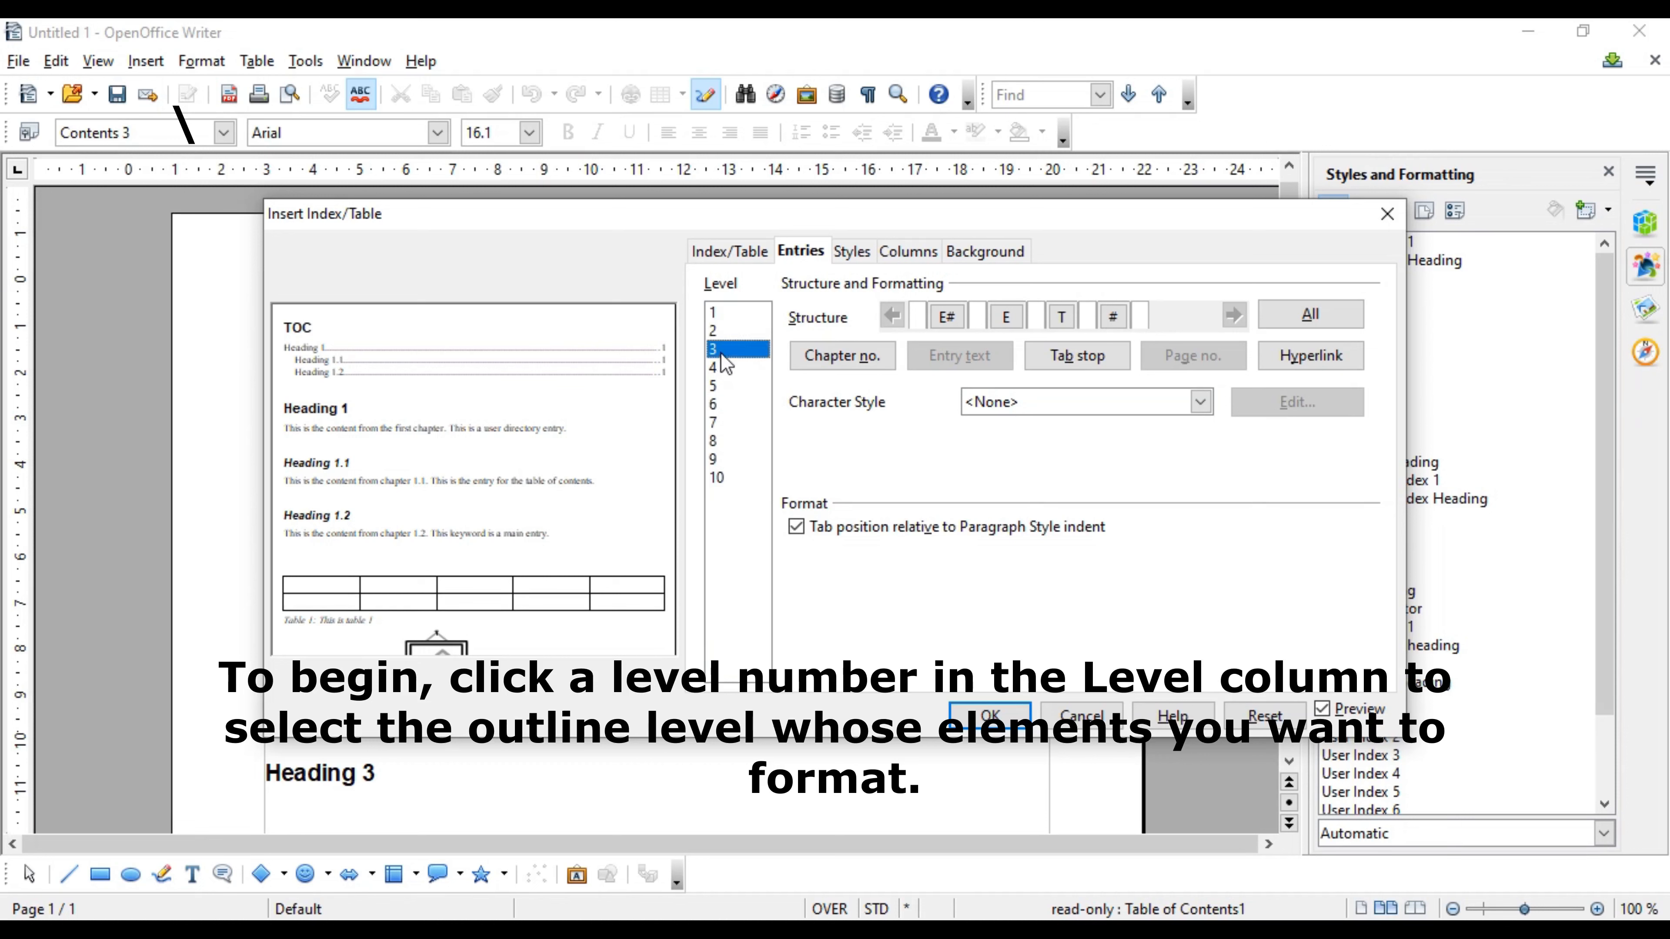
click(721, 332)
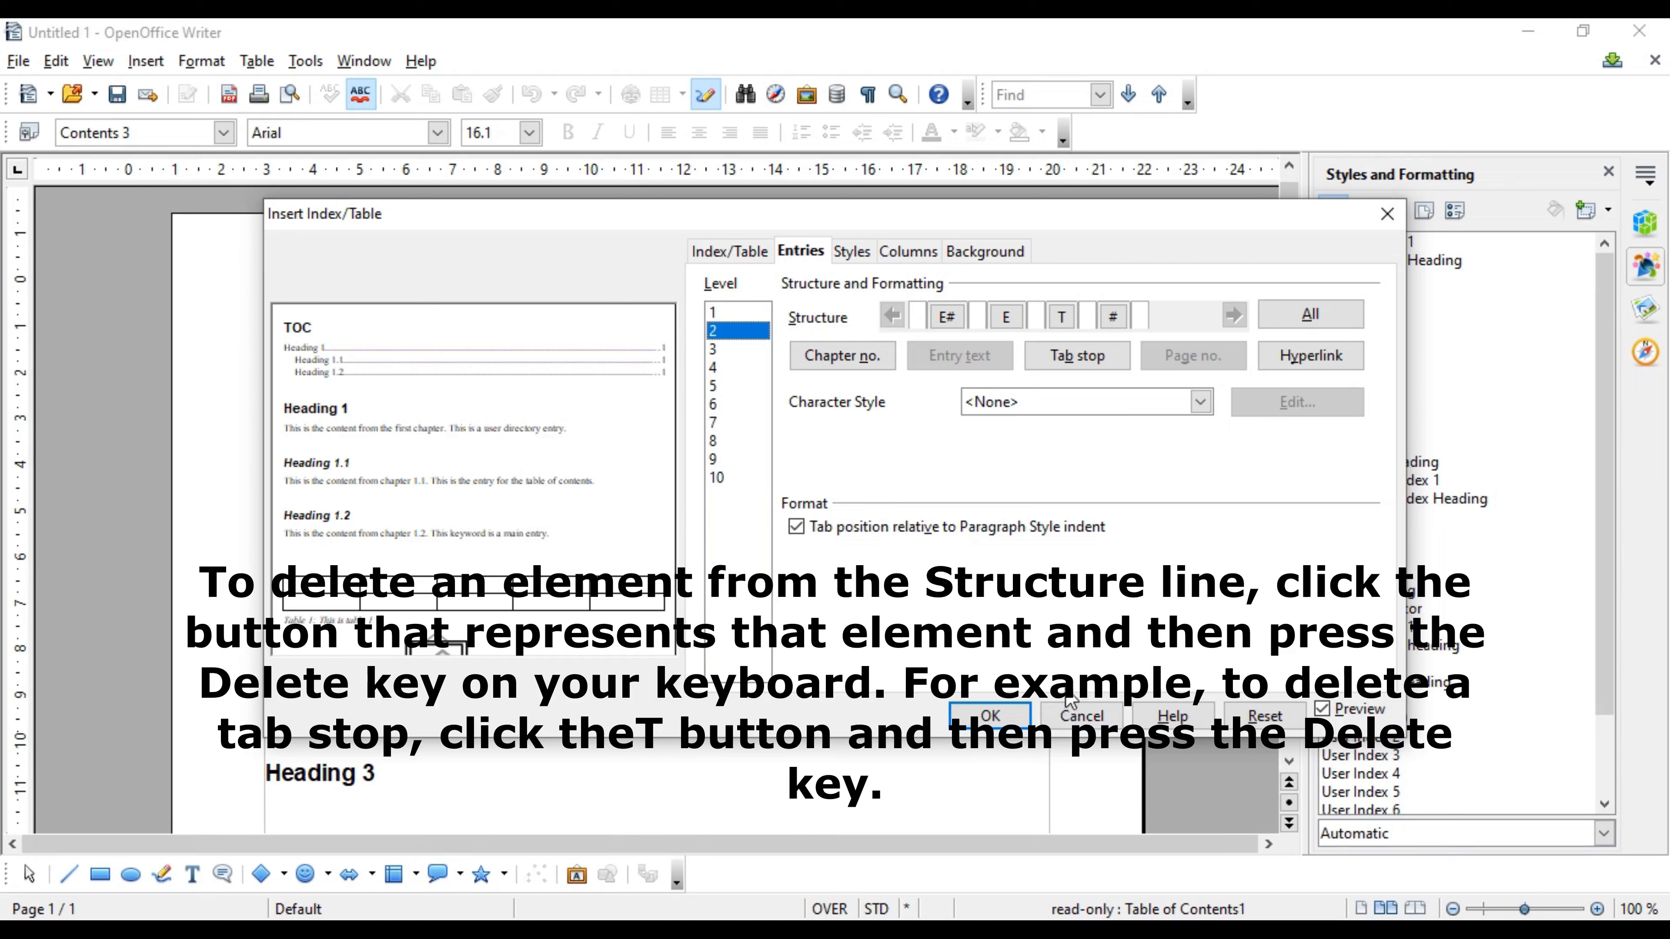
click(960, 321)
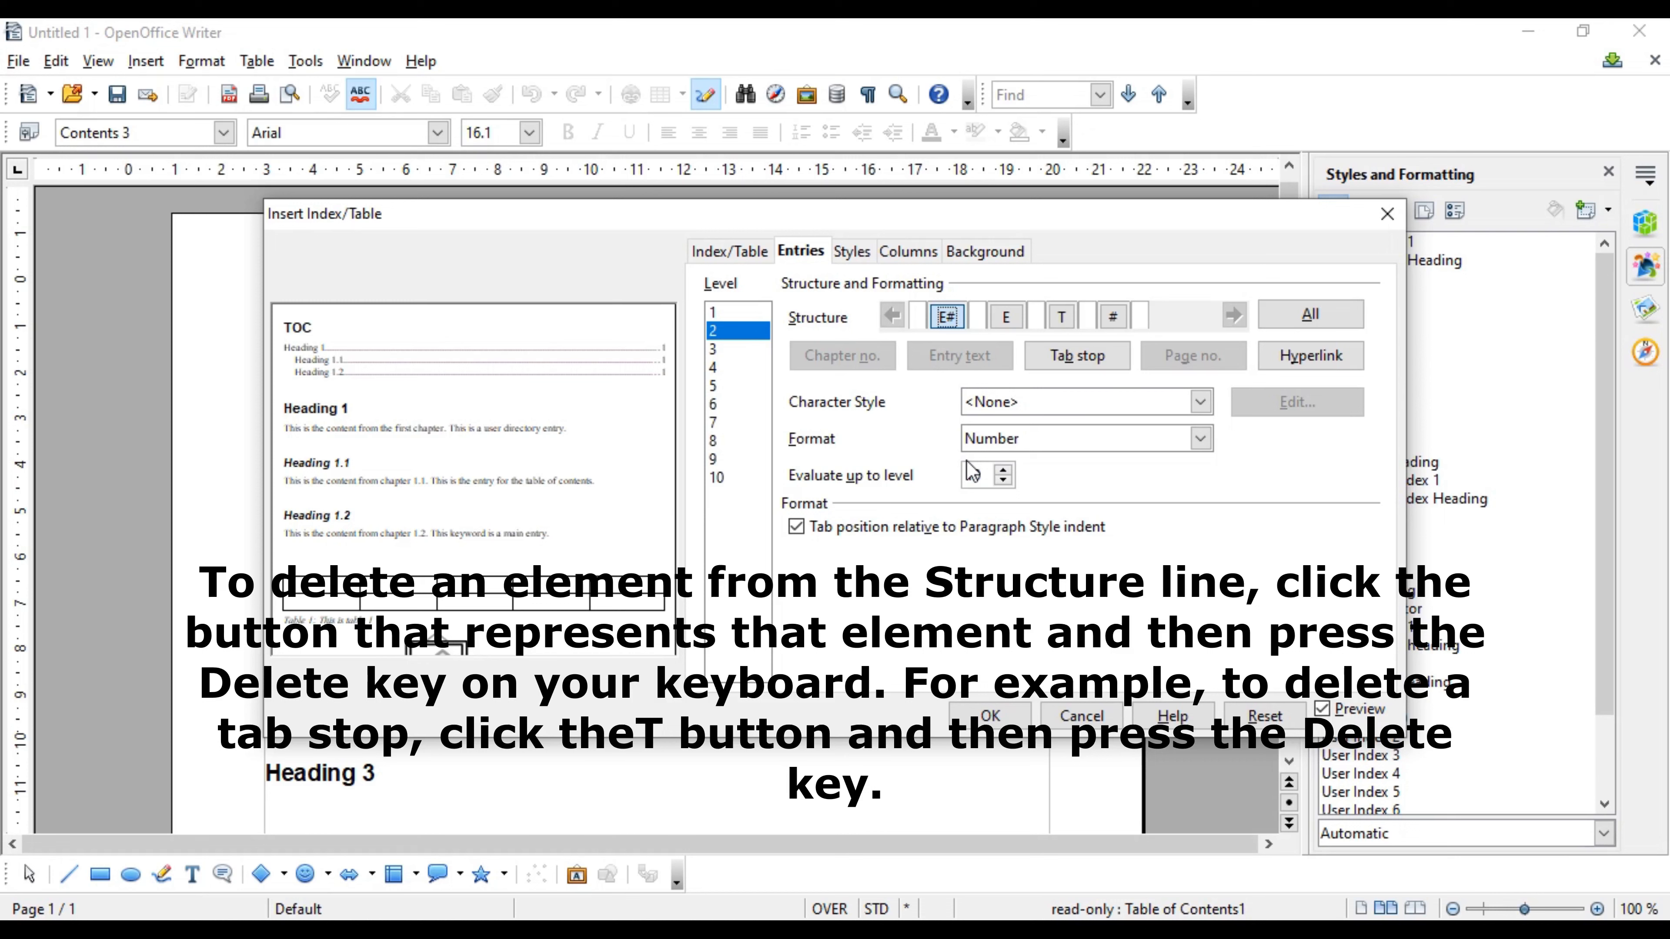
key(Delete)
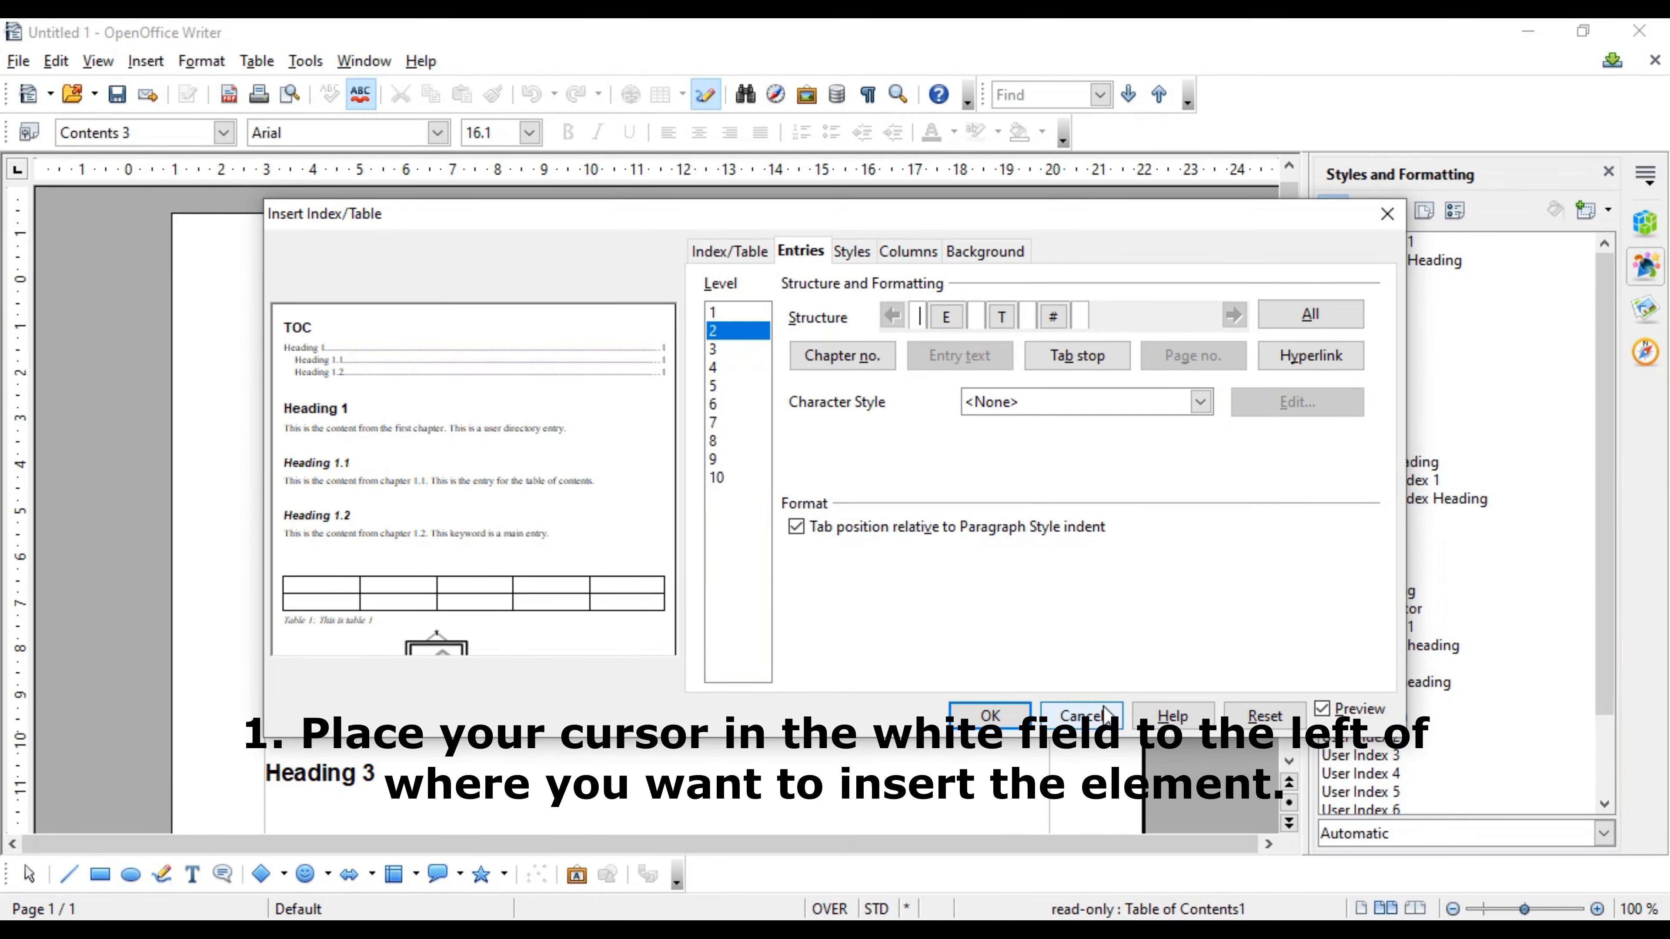
click(1081, 715)
Edit the table of contents' level 1 entry structure, enclosing the chapter number and entry text between hyperlink start and end elements
right_click(833, 380)
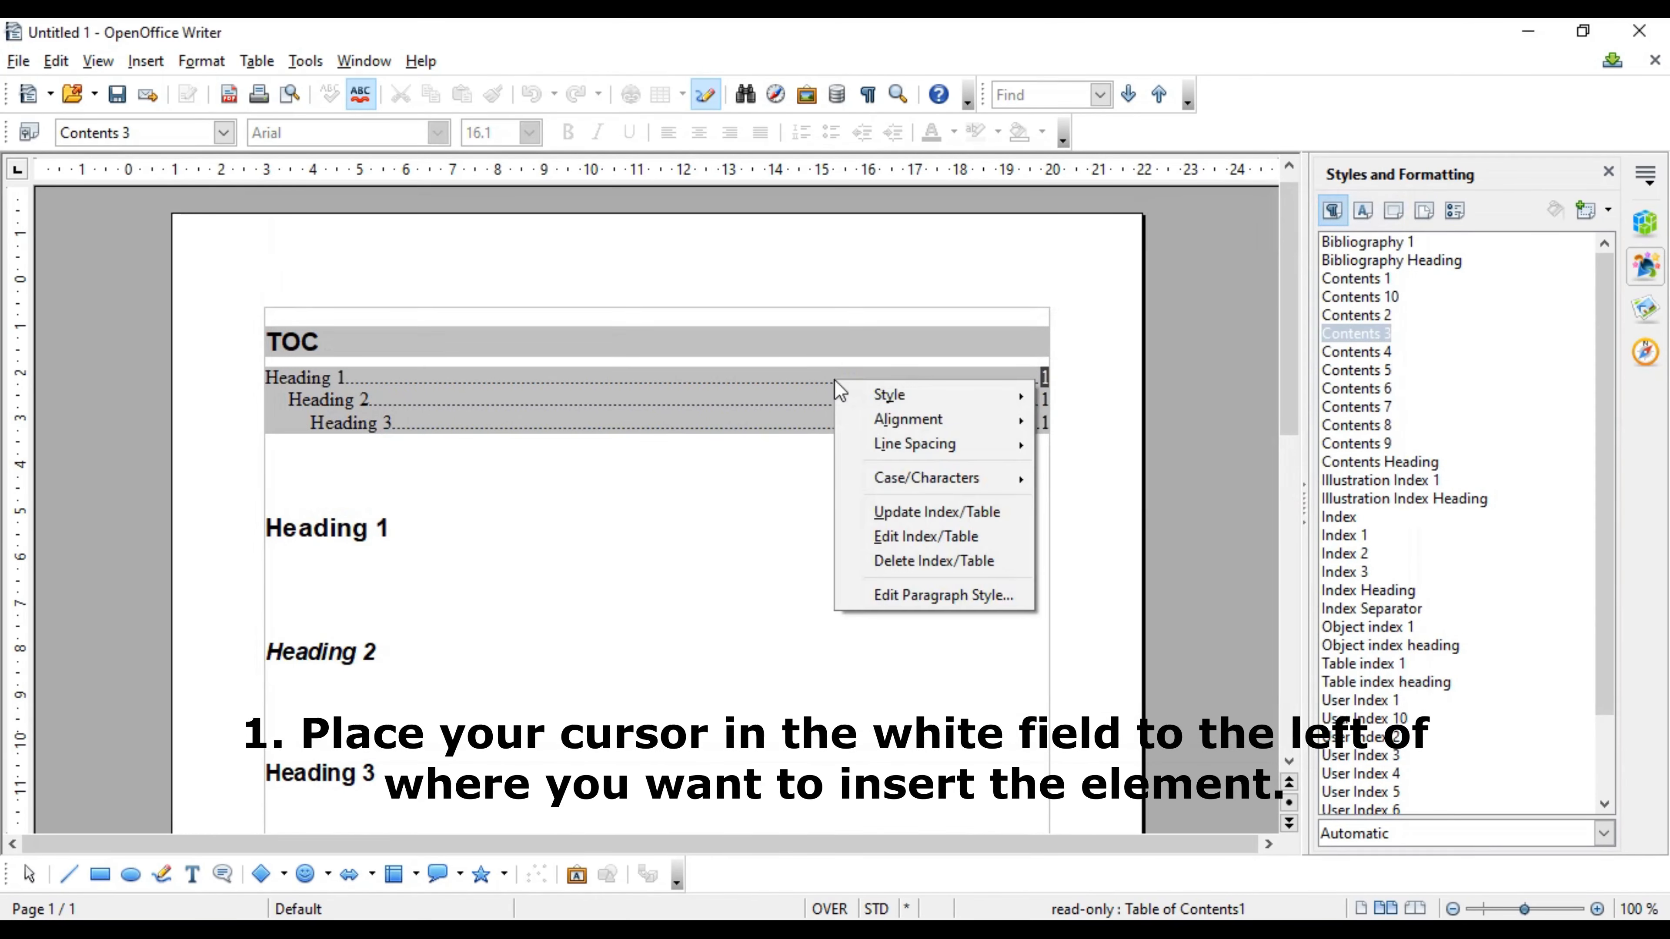
click(907, 526)
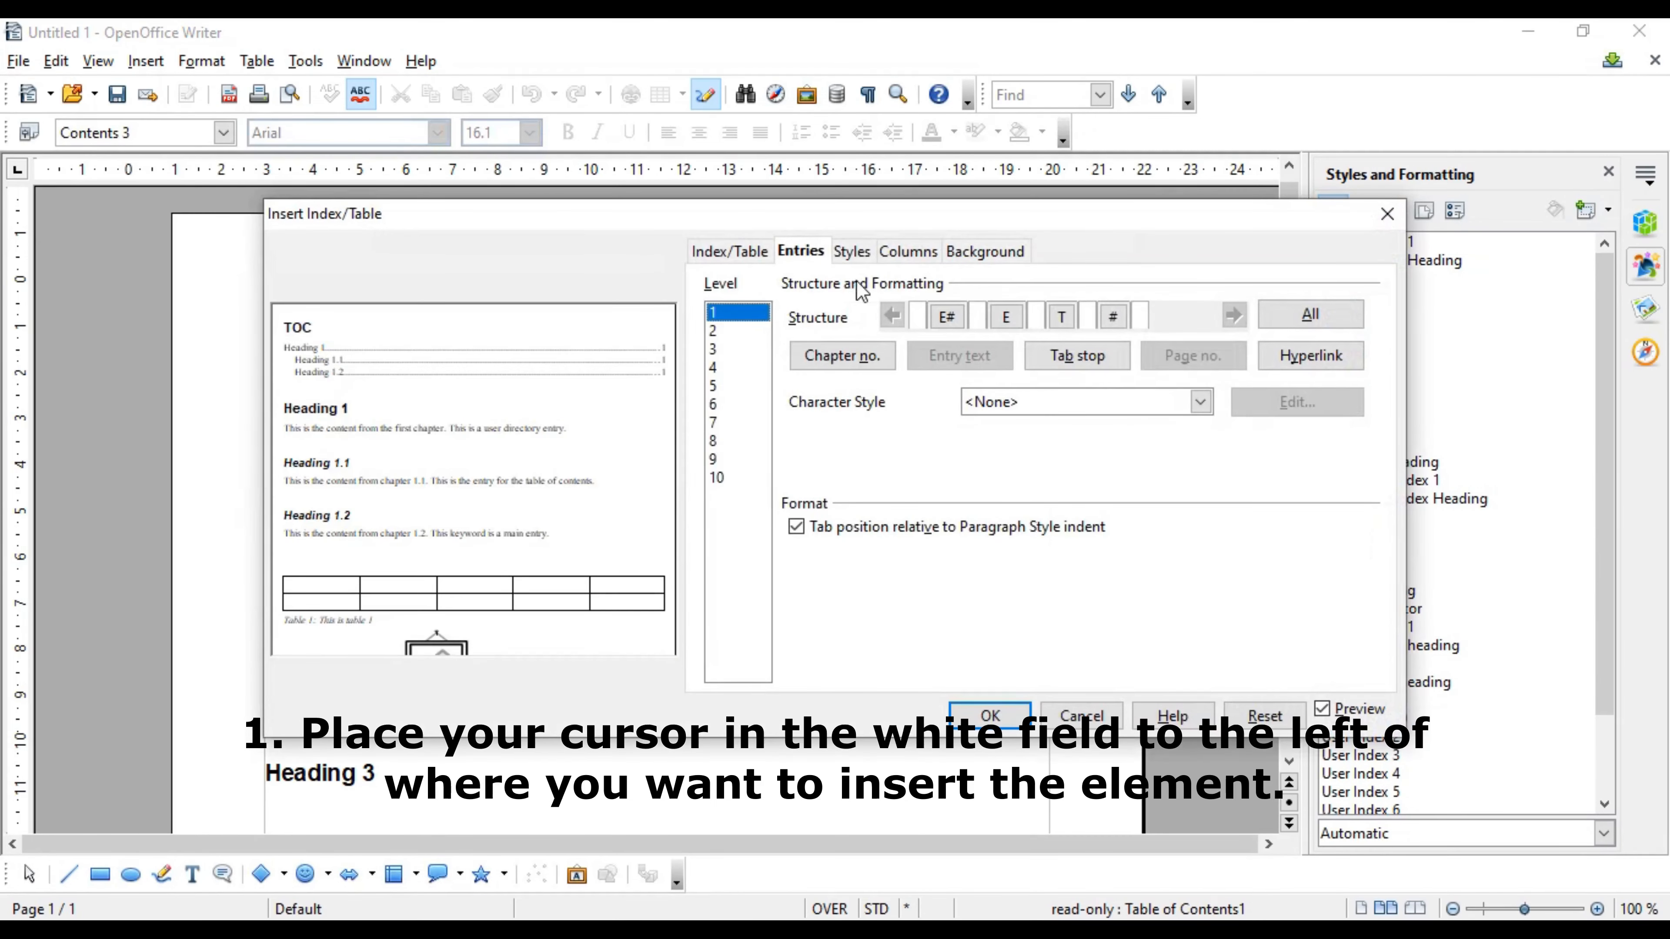
click(978, 316)
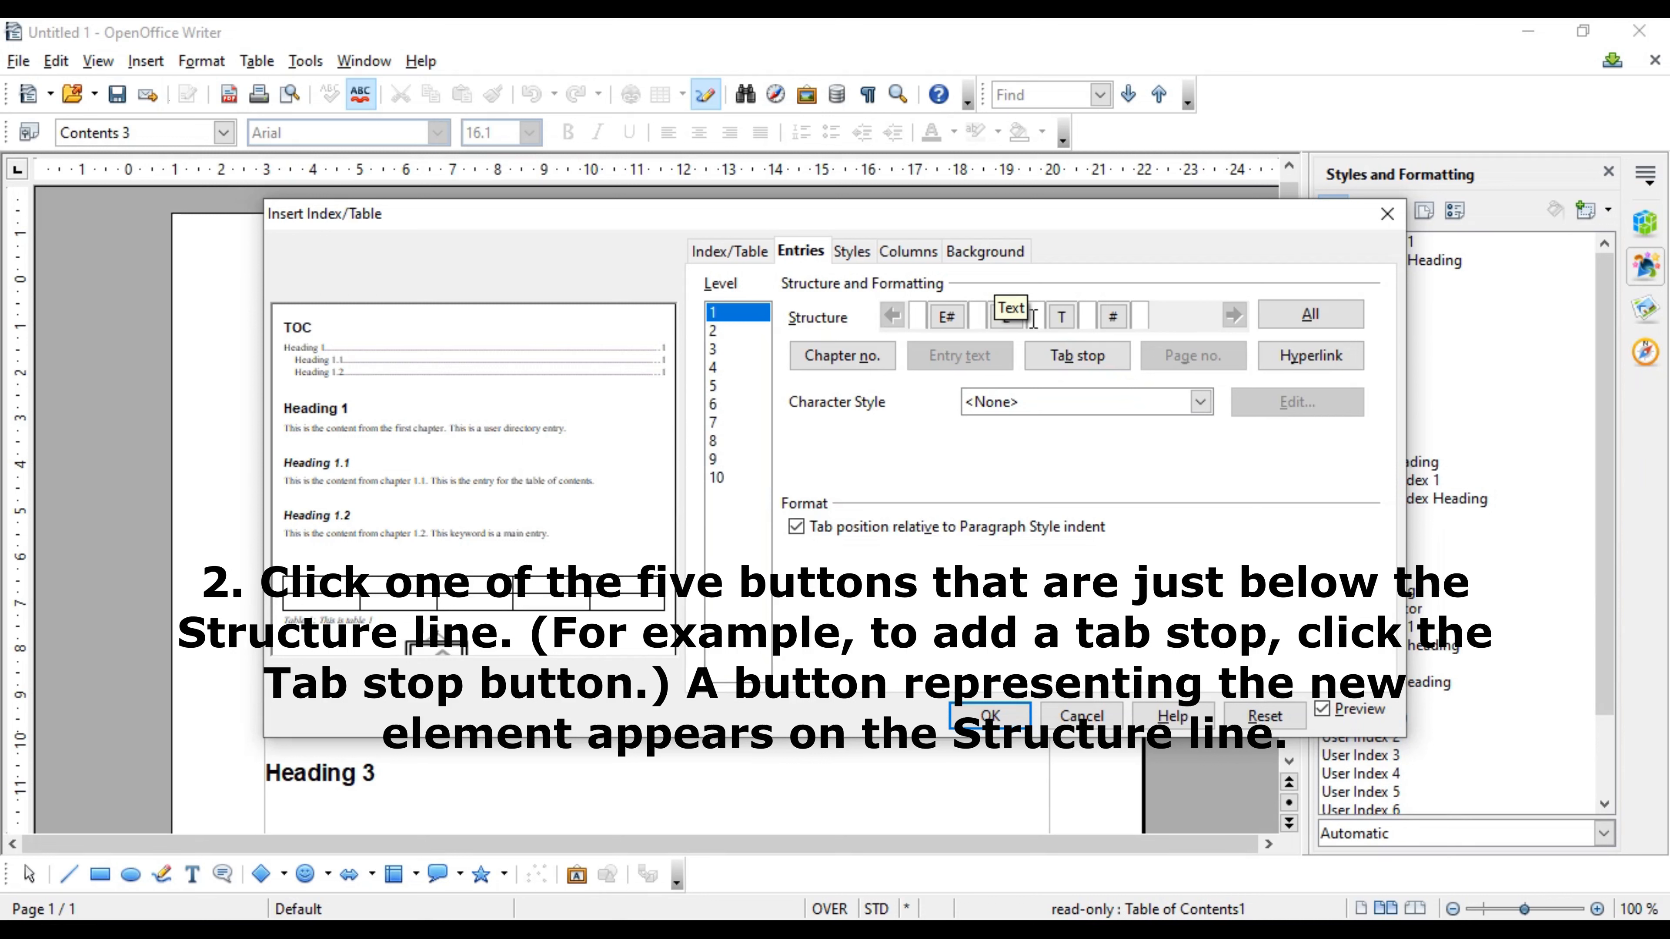
click(1088, 317)
click(1070, 321)
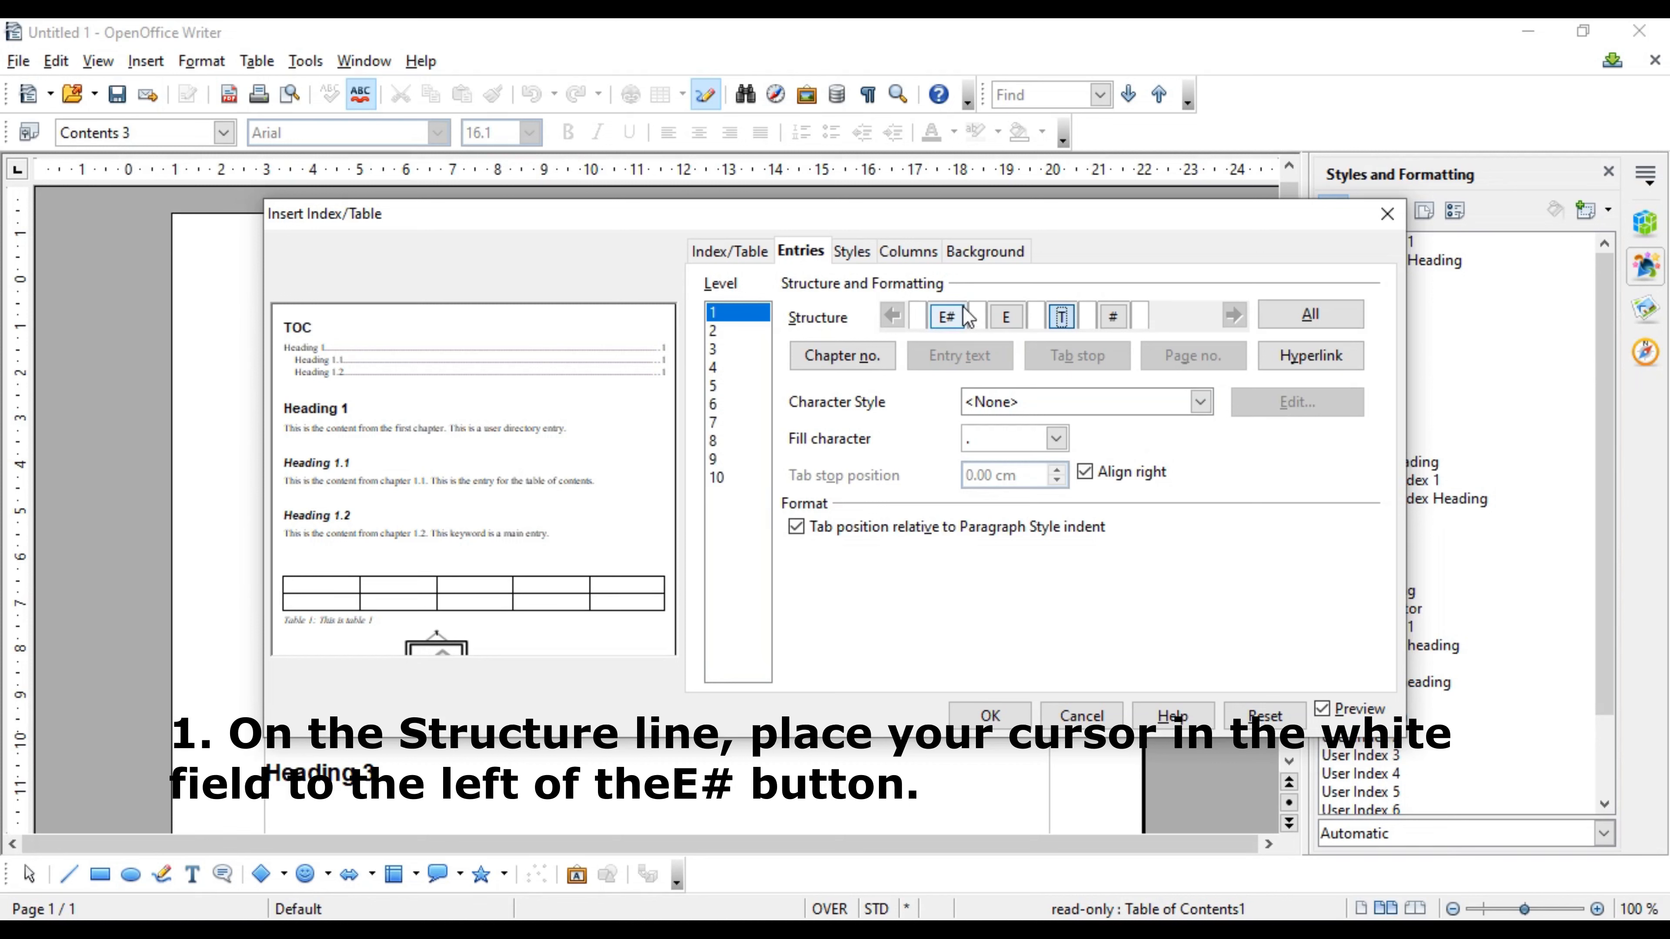
click(922, 314)
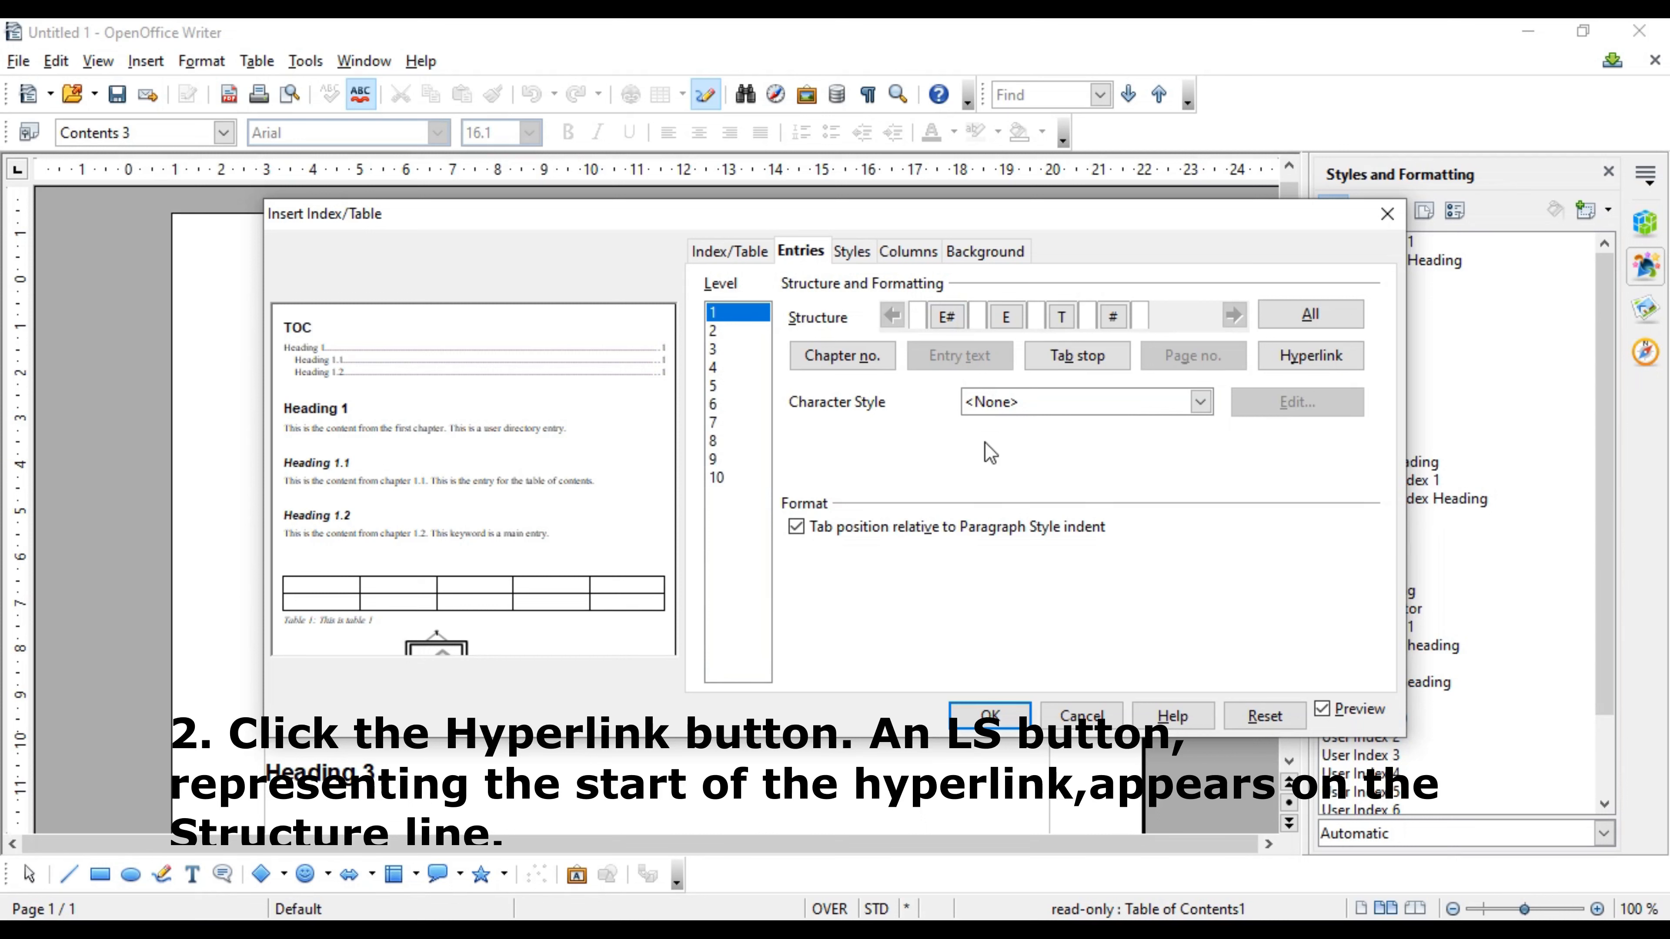
click(1265, 367)
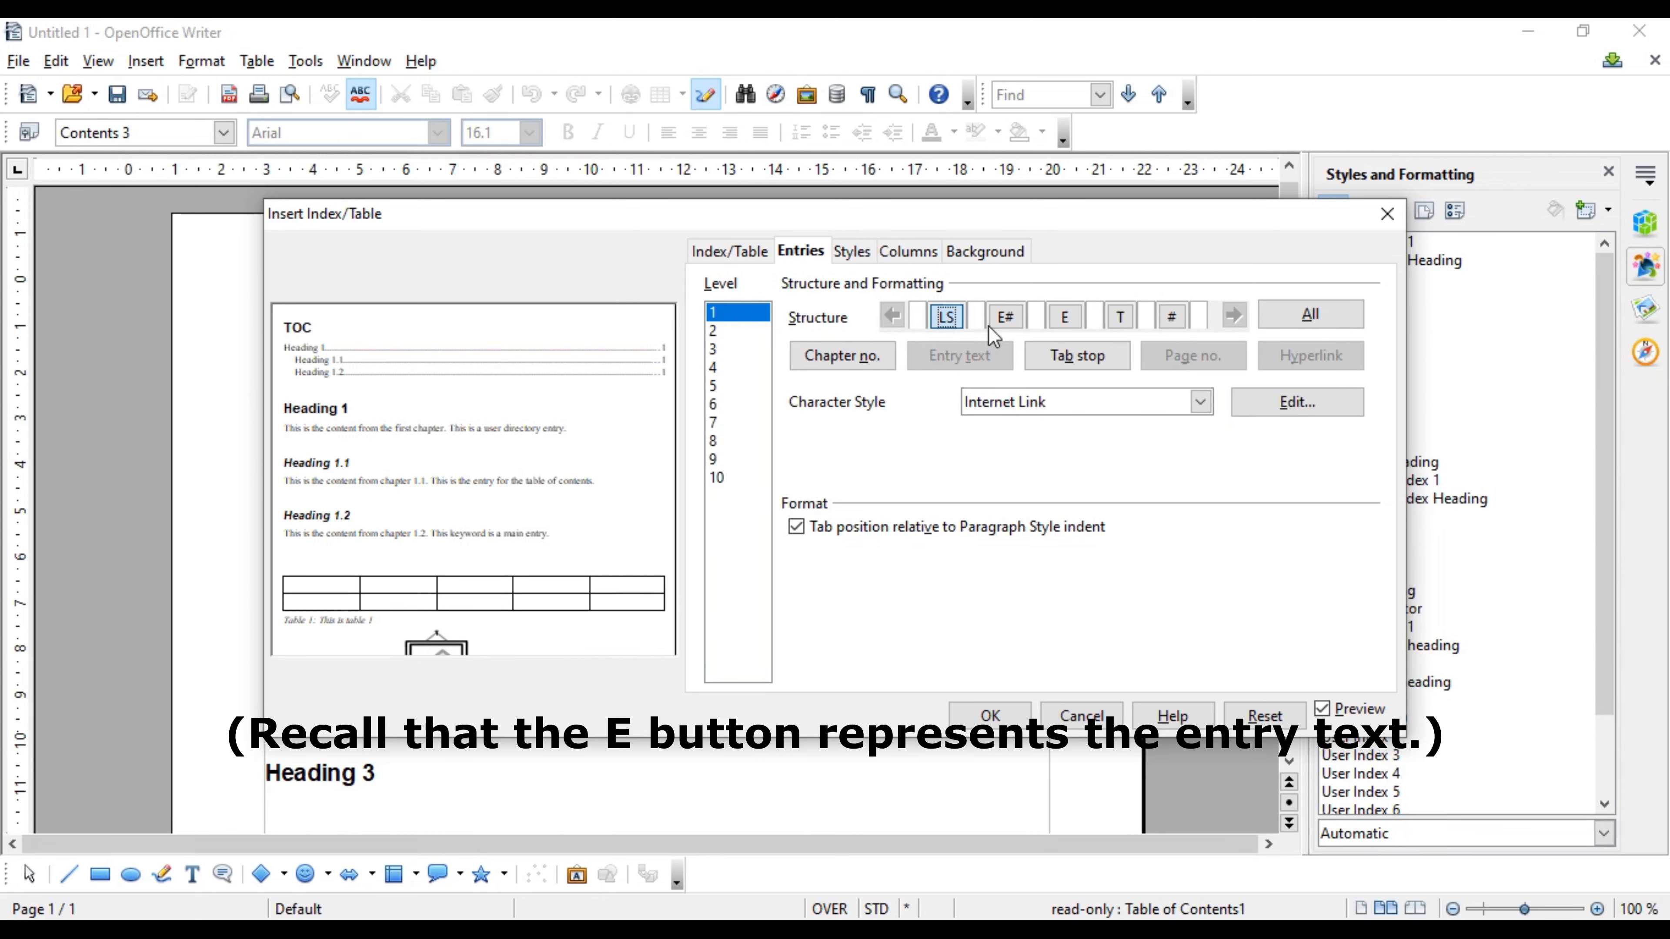
click(1037, 317)
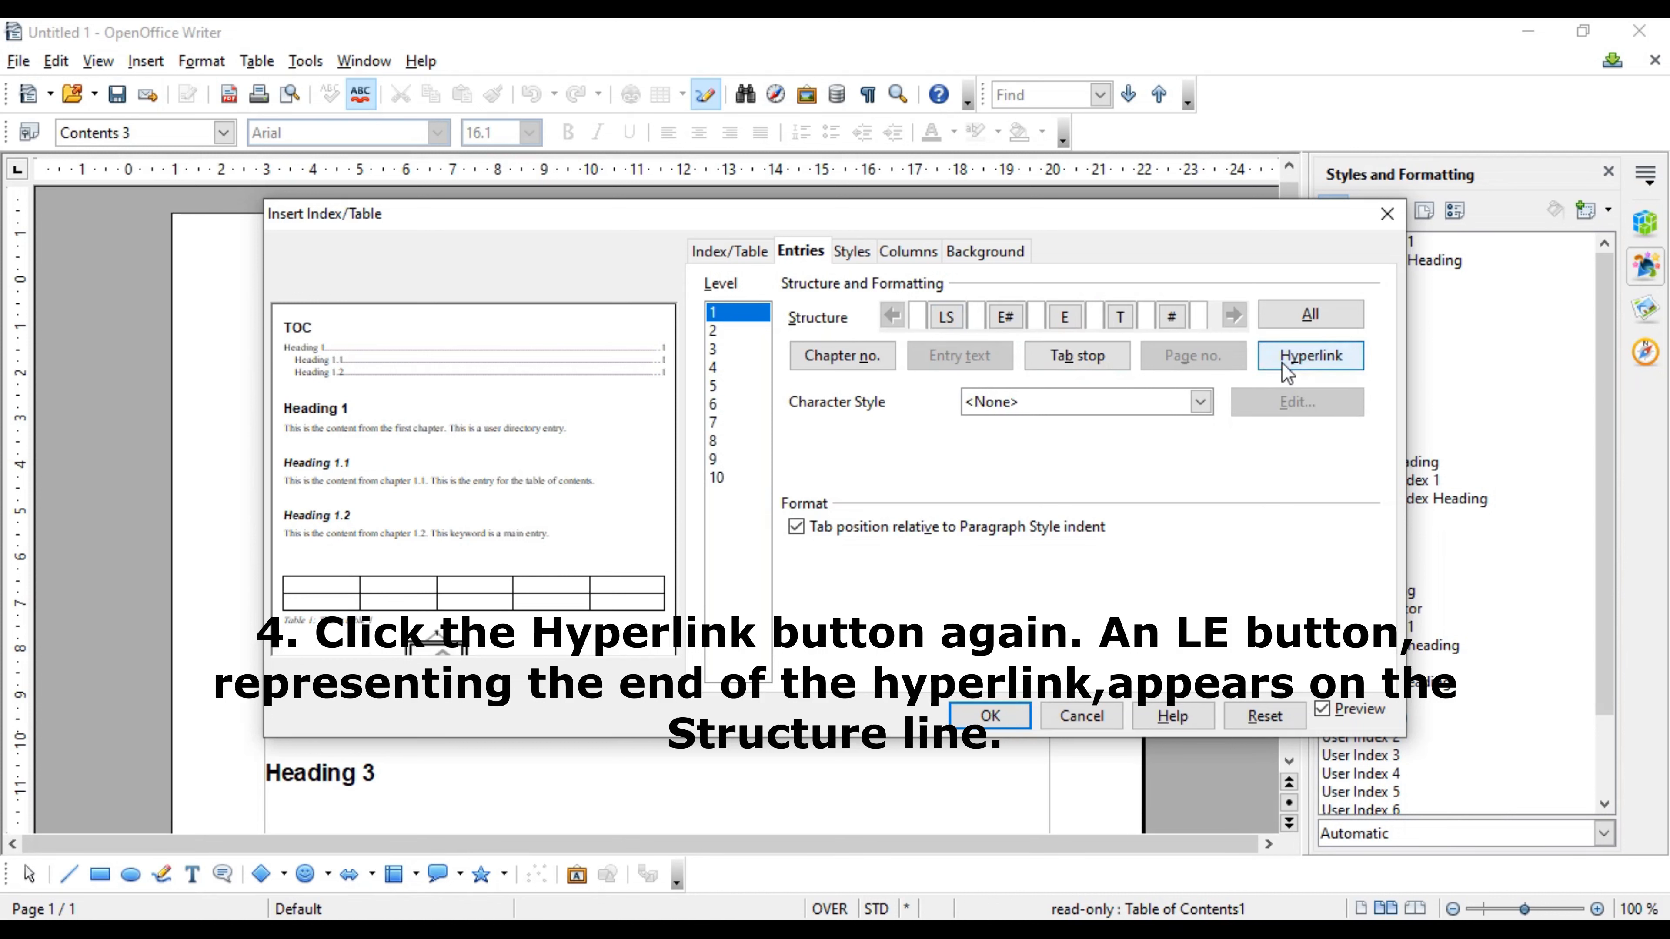
click(1287, 373)
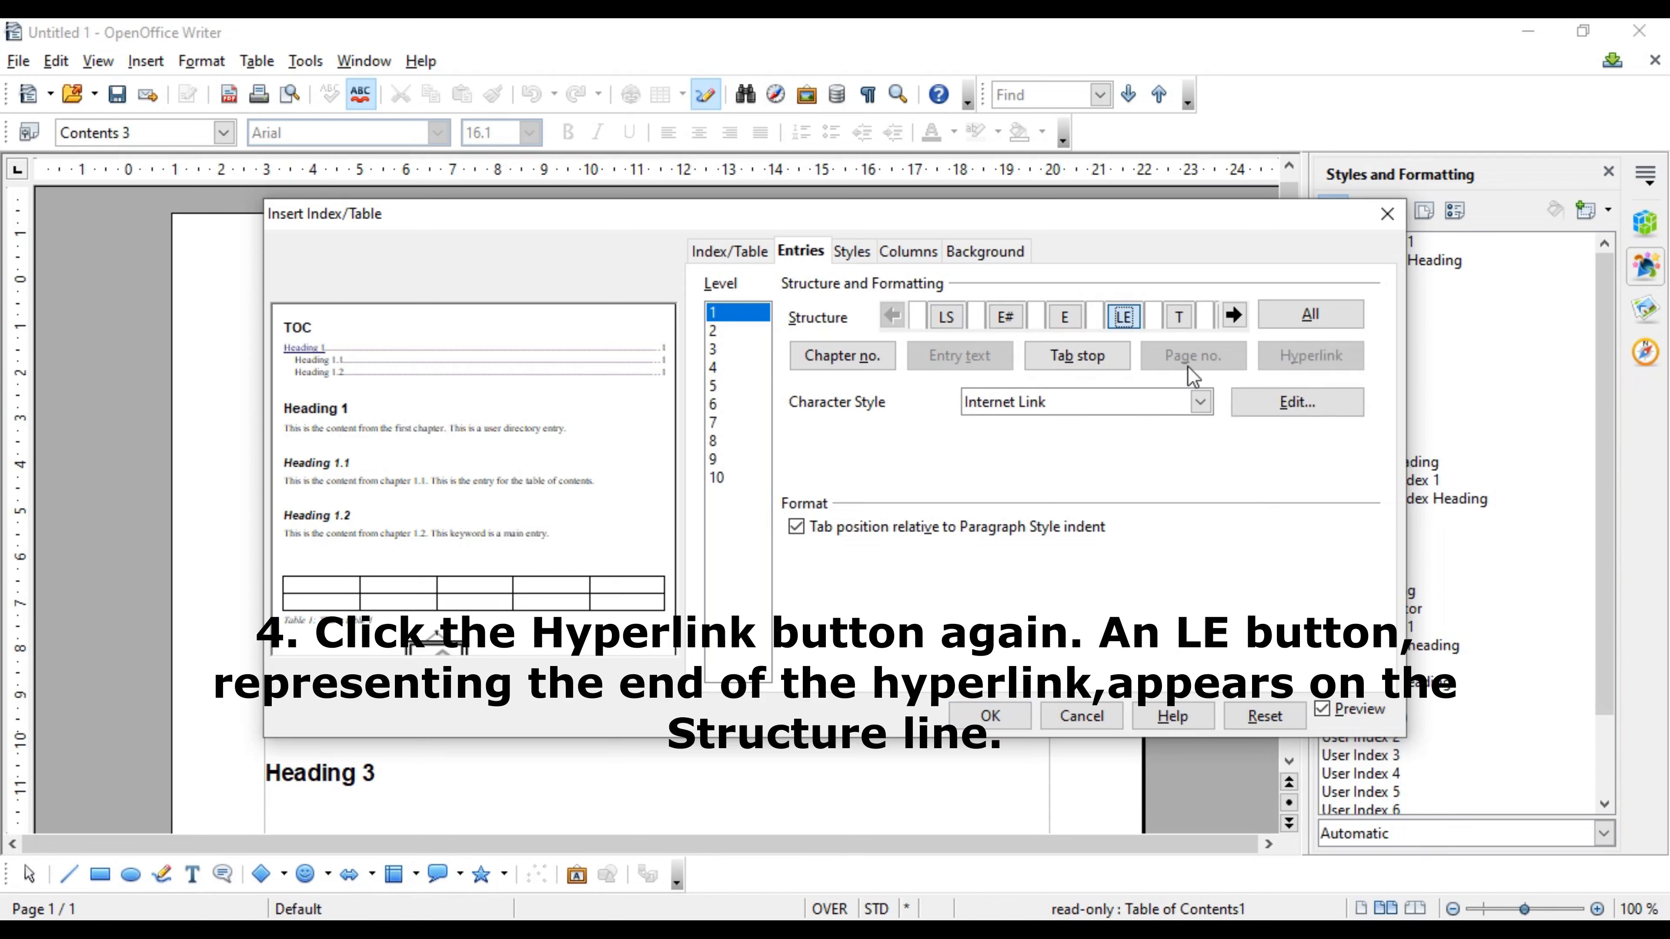